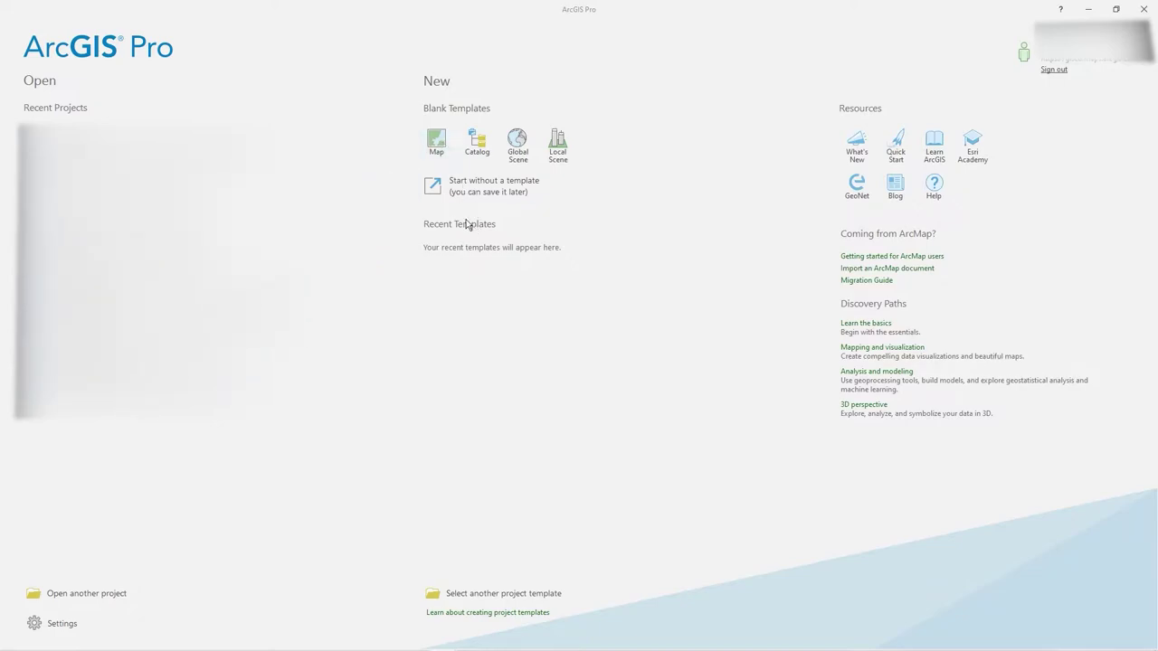
Step: Create a blank Map project named MyBasemaps in c:\work\data\mybasemap
click(437, 143)
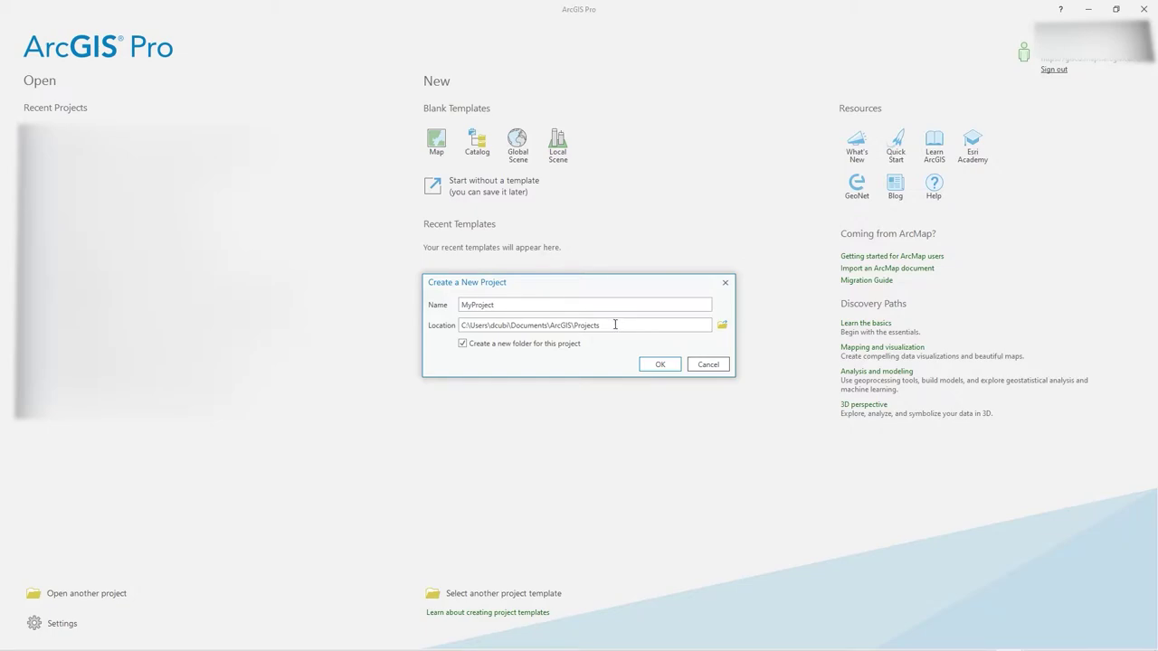
drag(615, 325, 422, 325)
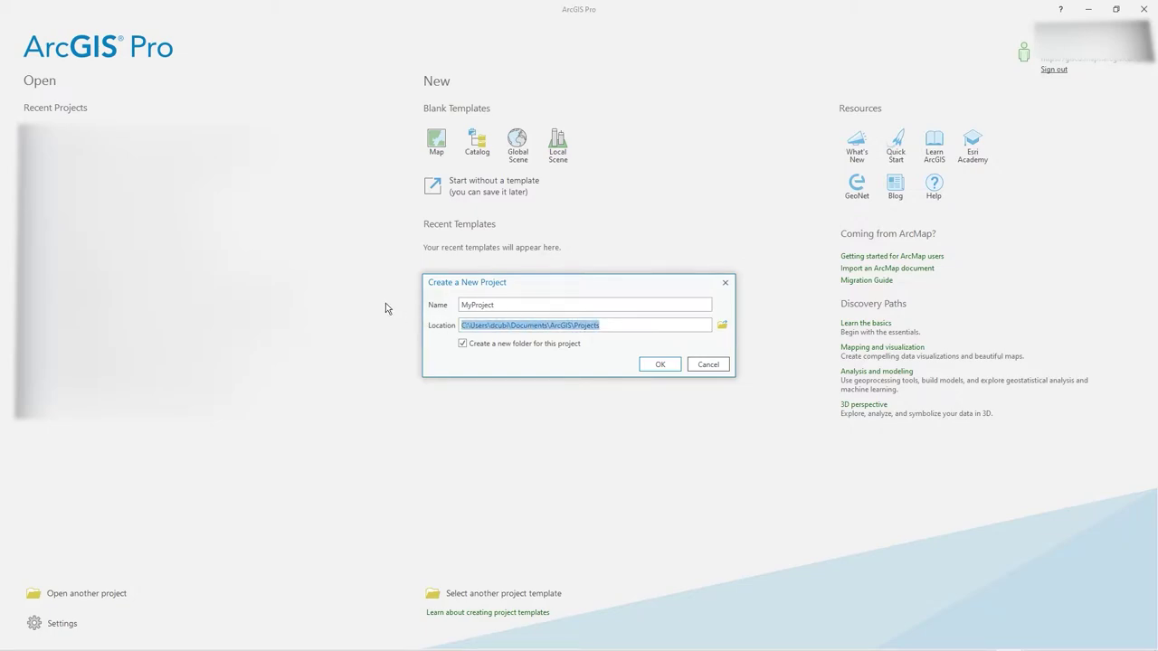
text(c:\)
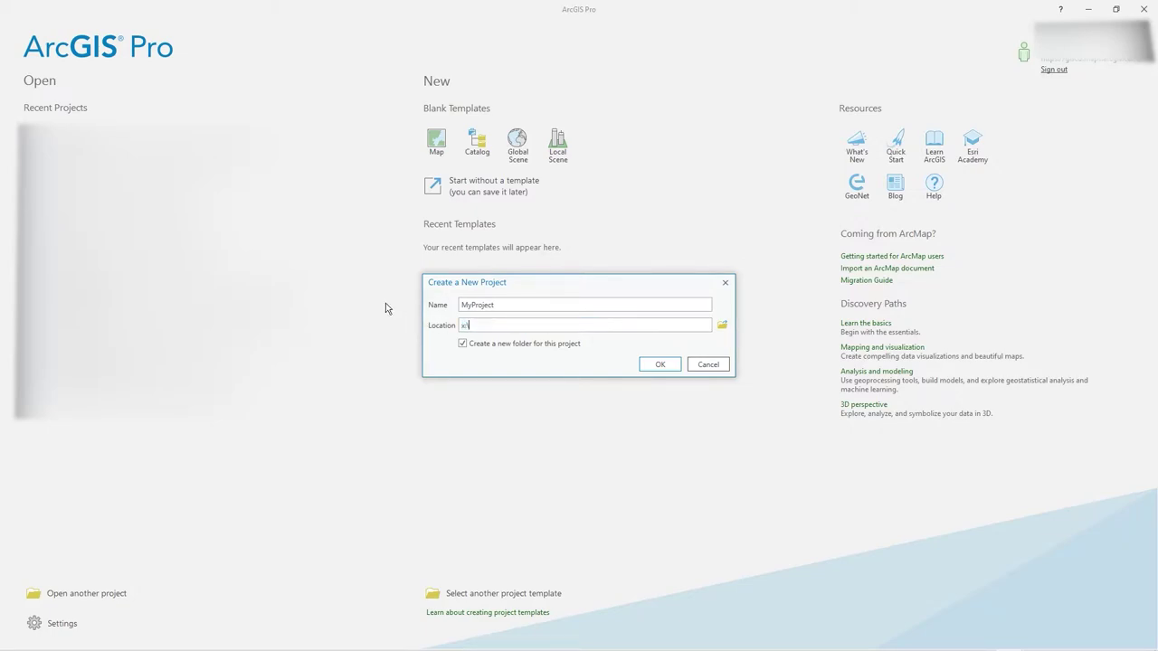
text(work\data\mybasemaps)
drag(521, 306, 412, 304)
text(MyBasemaps)
click(662, 365)
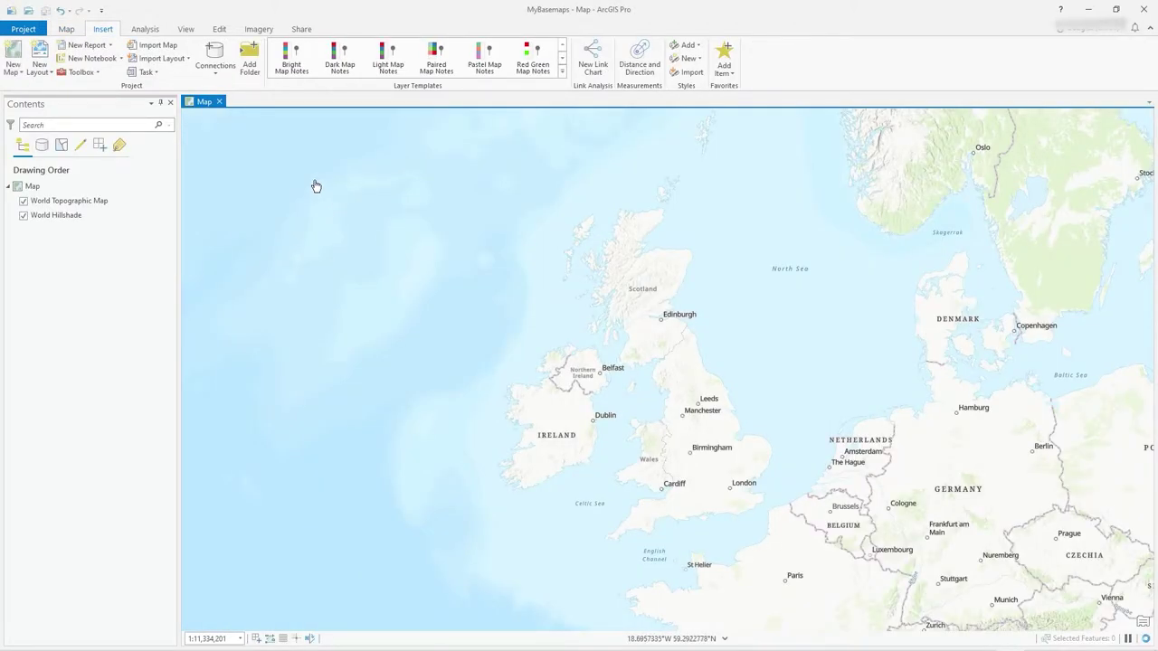
Step: Add a new empty Basemap map to the project
drag(633, 395, 513, 334)
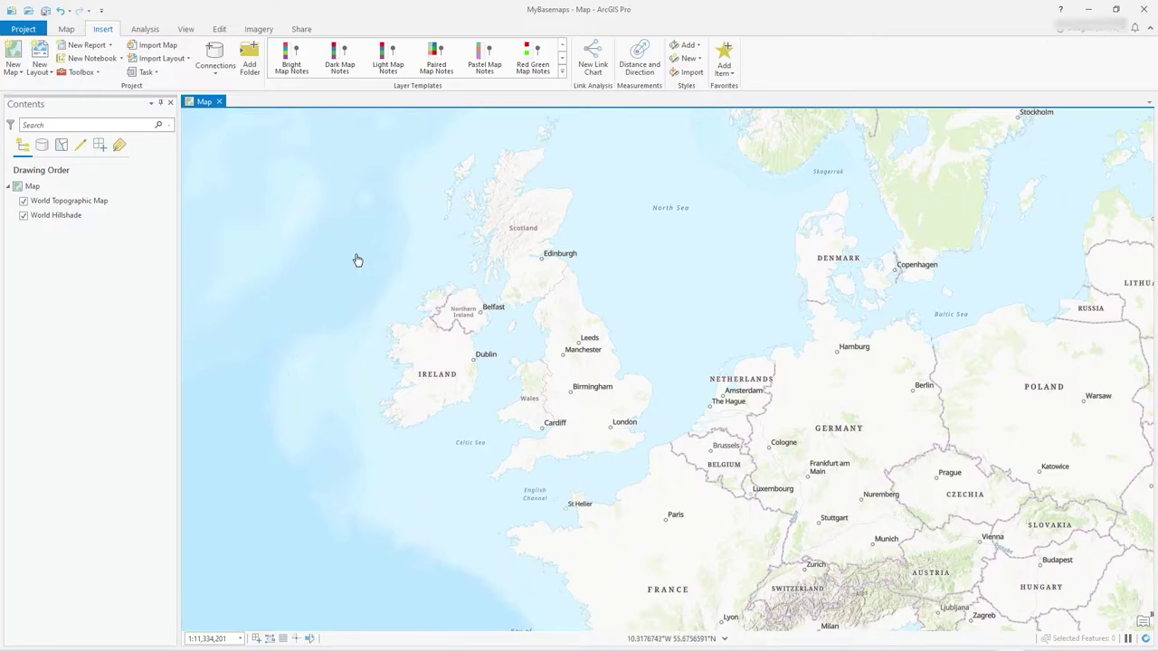
click(13, 73)
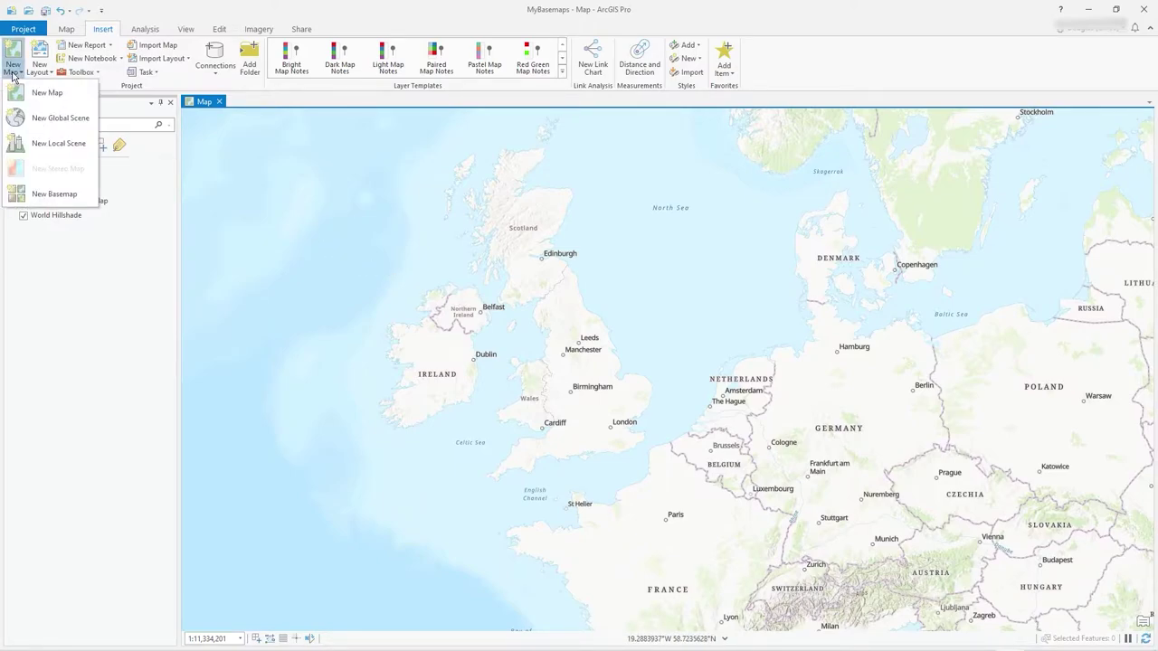
click(32, 195)
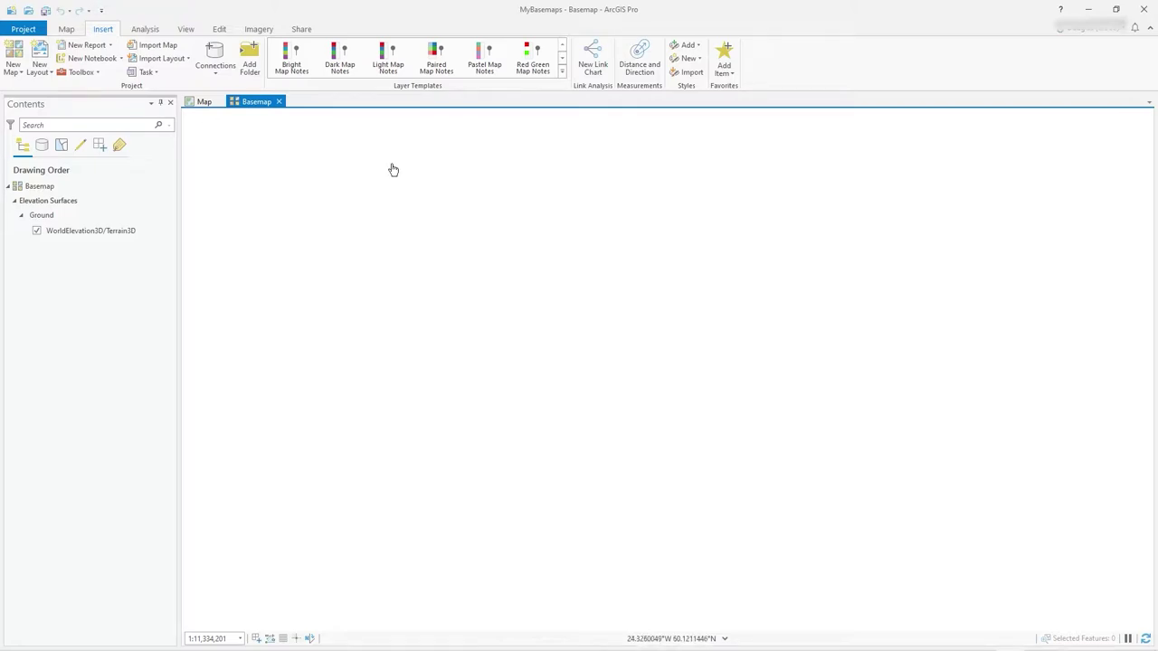
Step: Remove the WorldElevation3D/Terrain3D elevation source from the basemap's Ground
click(36, 230)
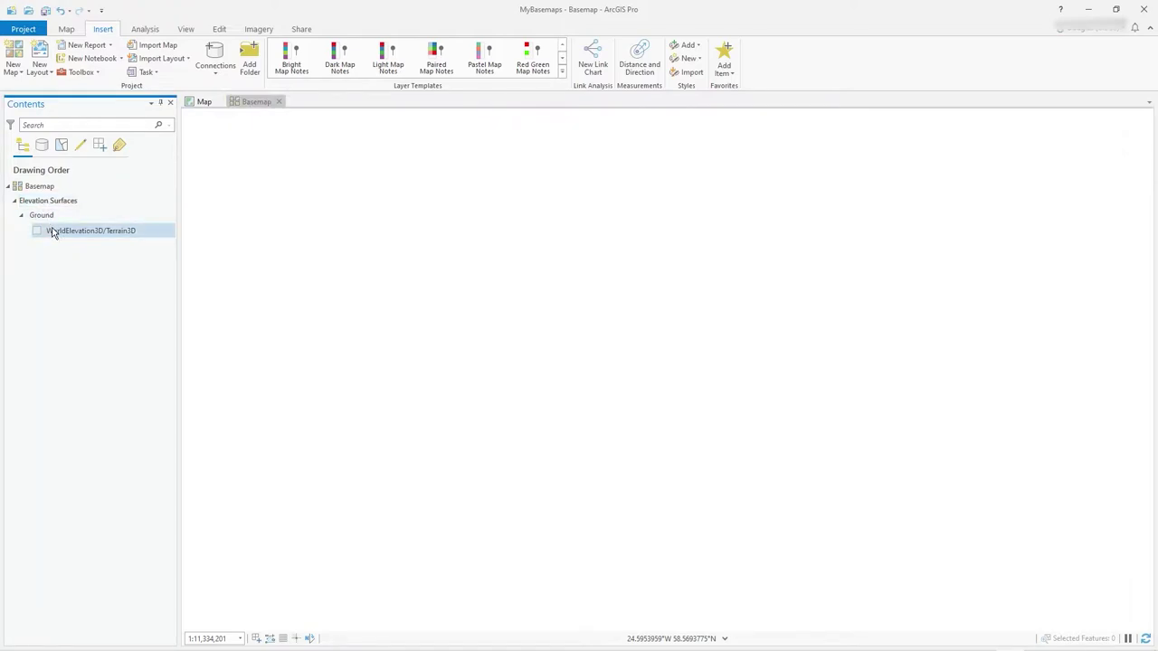
right_click(53, 232)
click(95, 267)
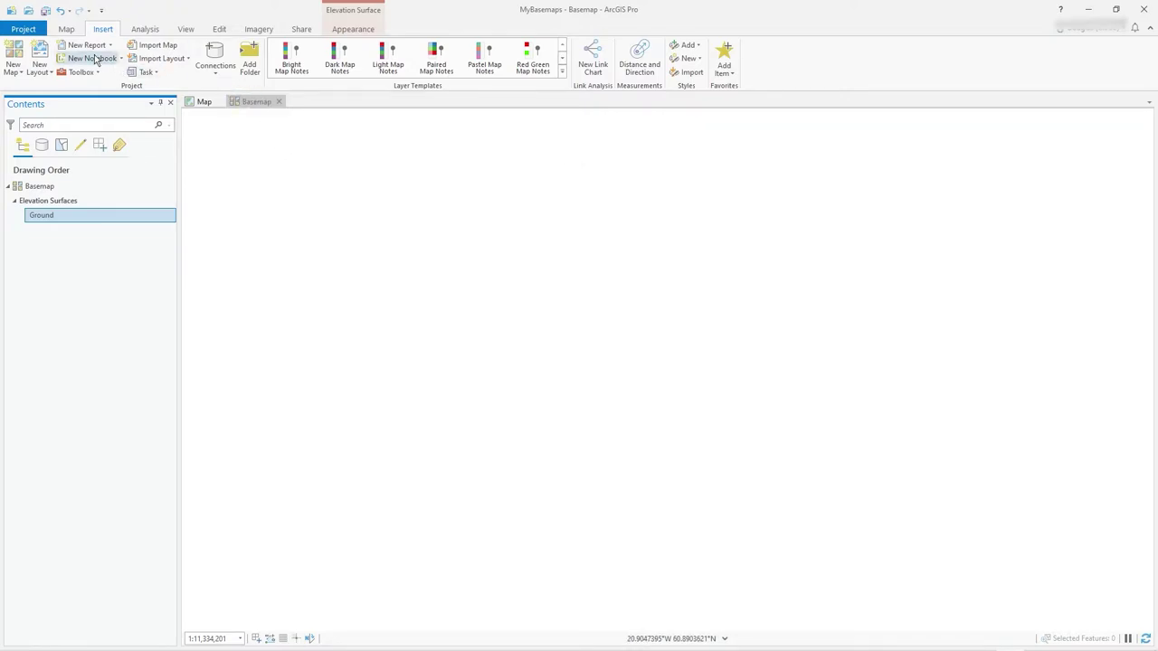
click(66, 31)
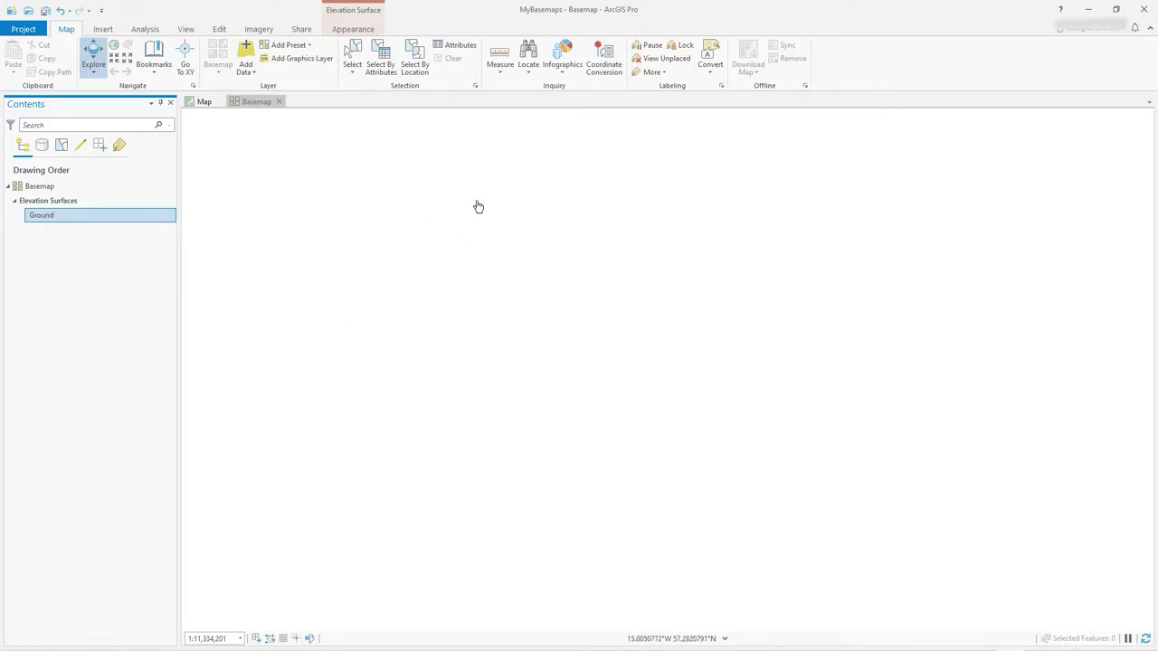
Step: Add the Local_Authority_Greenbelt_boundaries_2018-19 shapefile to the basemap
click(247, 74)
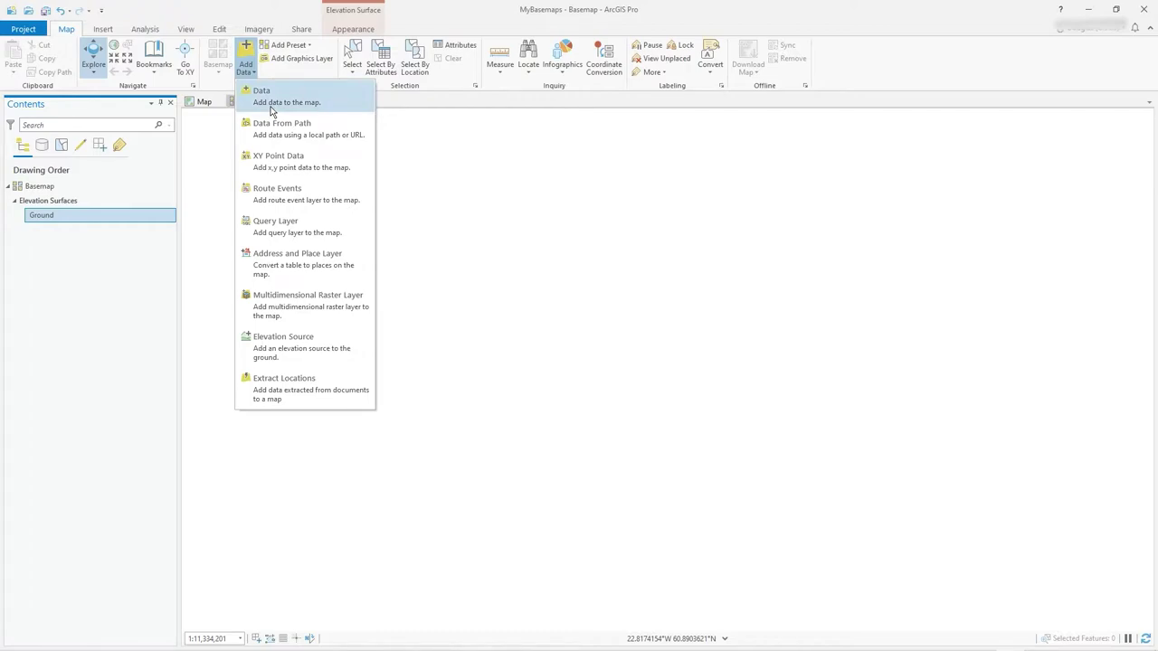
click(271, 107)
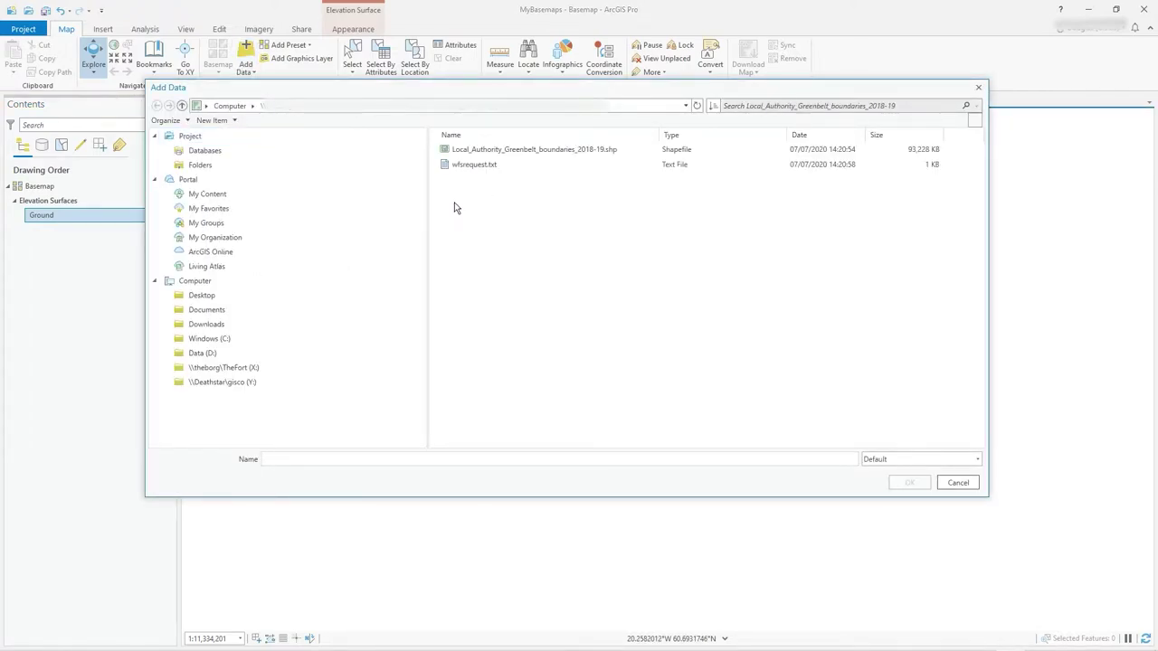
click(470, 152)
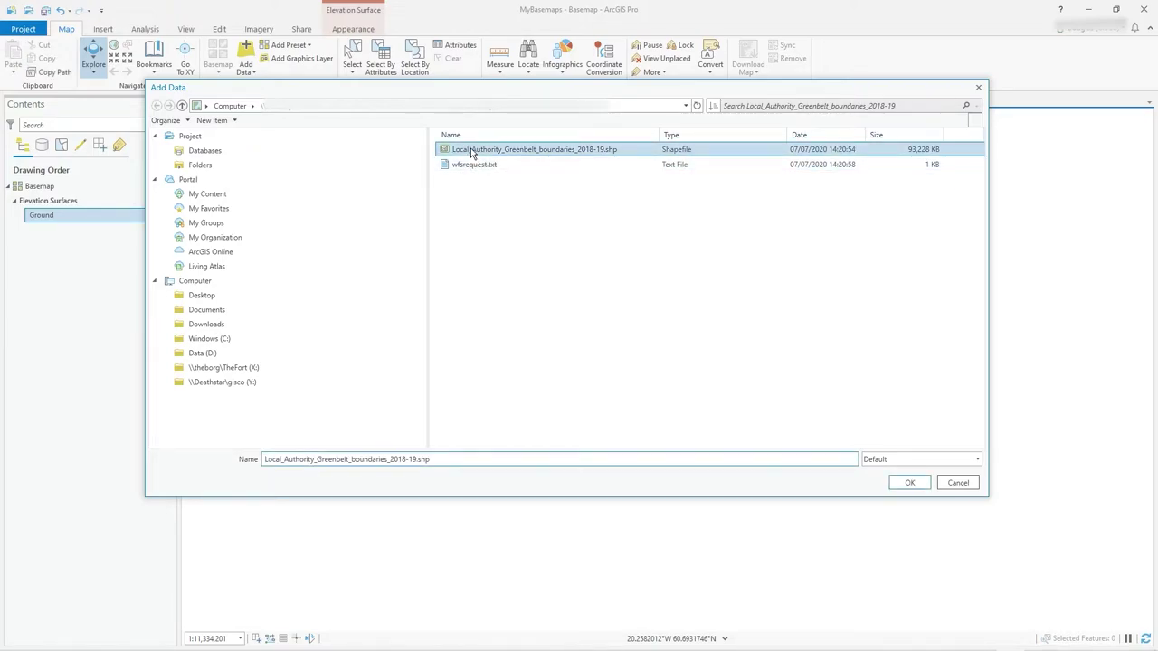
click(910, 483)
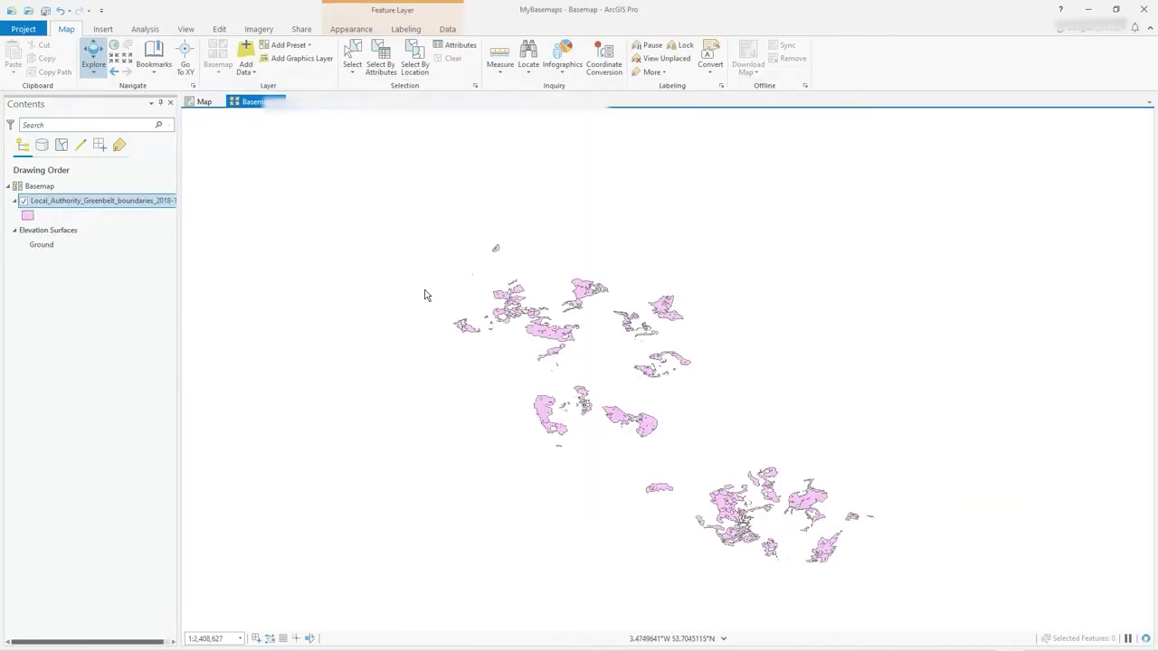
Step: Add the Battlefields_14Aug2020 shapefile from the HistoricEngland Battlefields folder
click(246, 68)
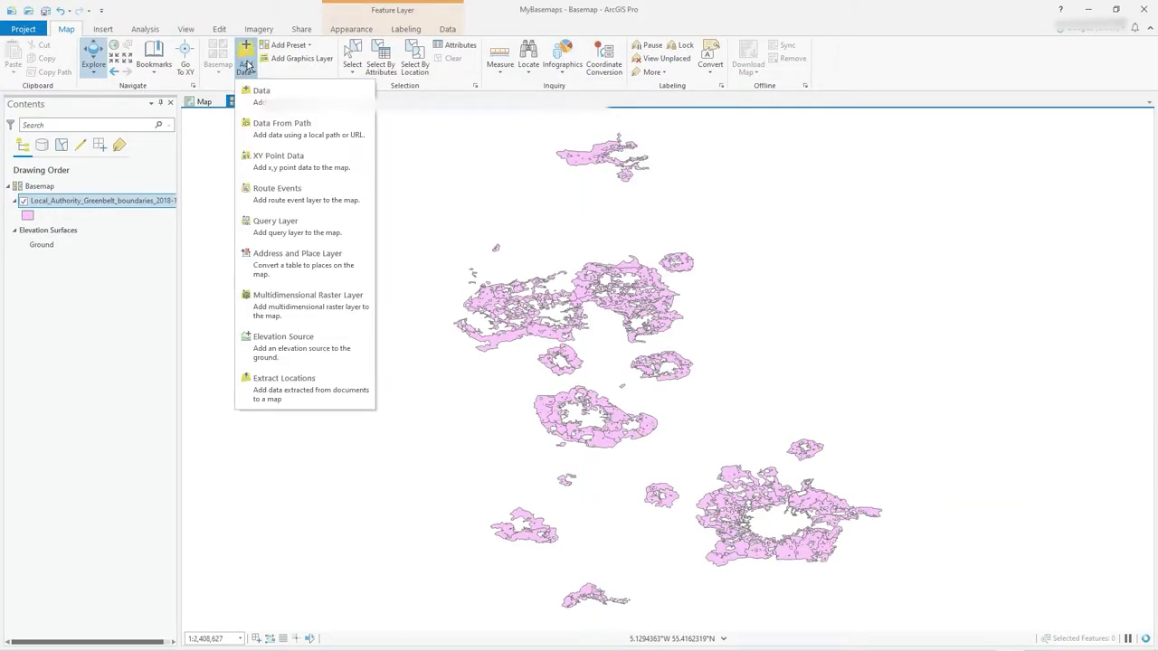
click(262, 94)
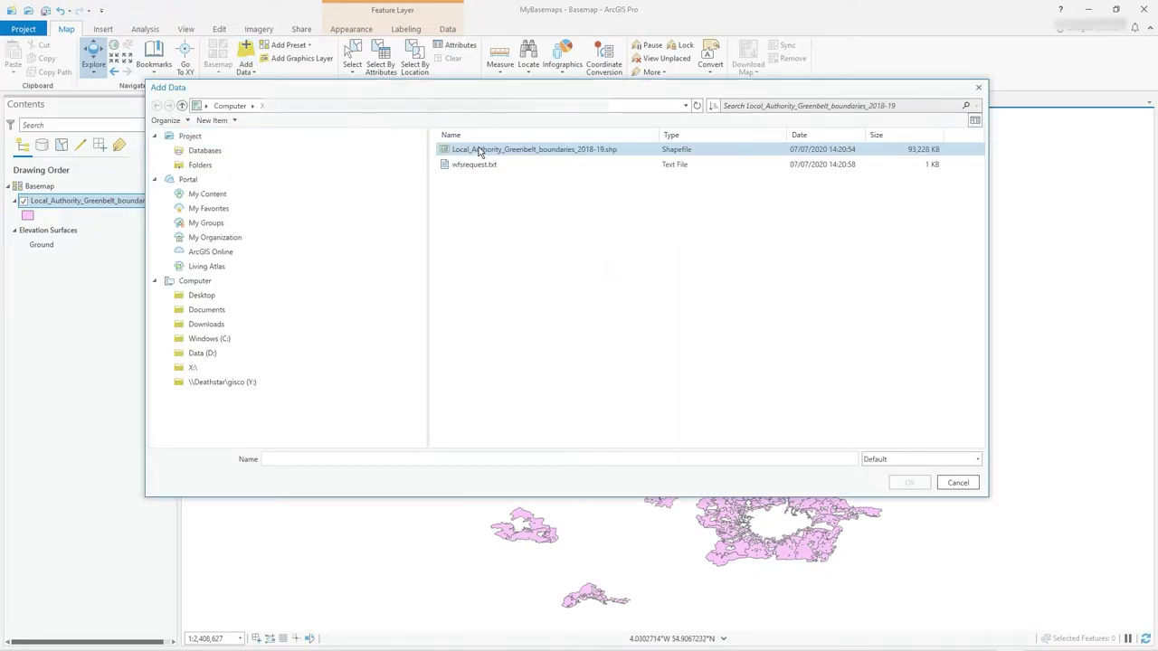
click(471, 105)
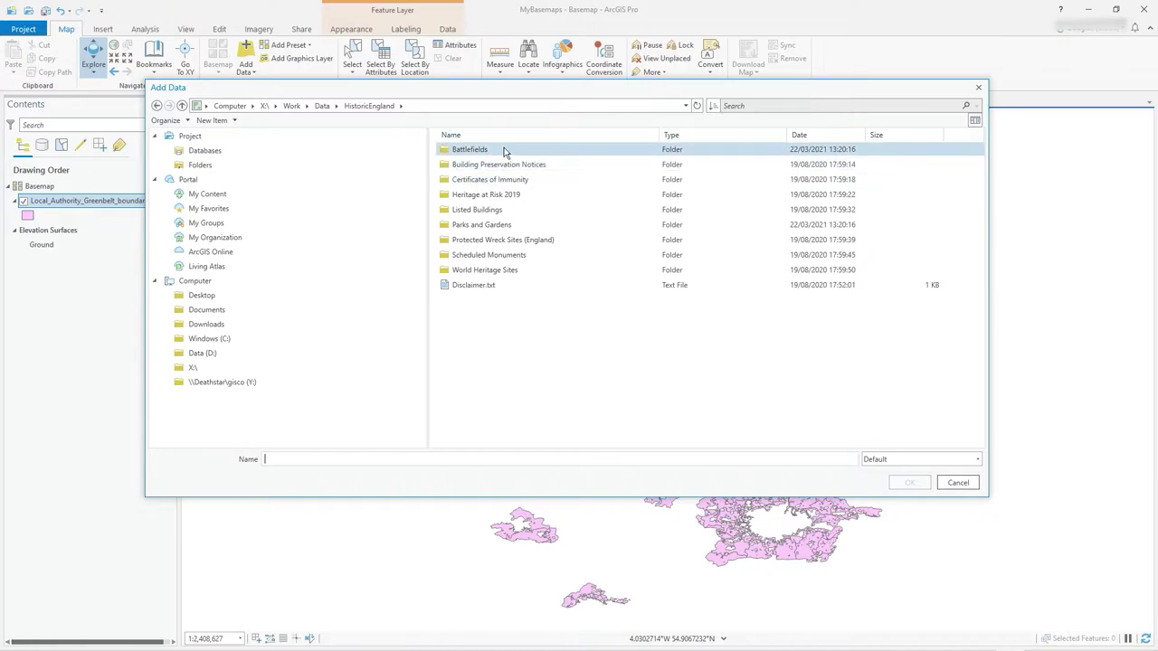
double_click(477, 150)
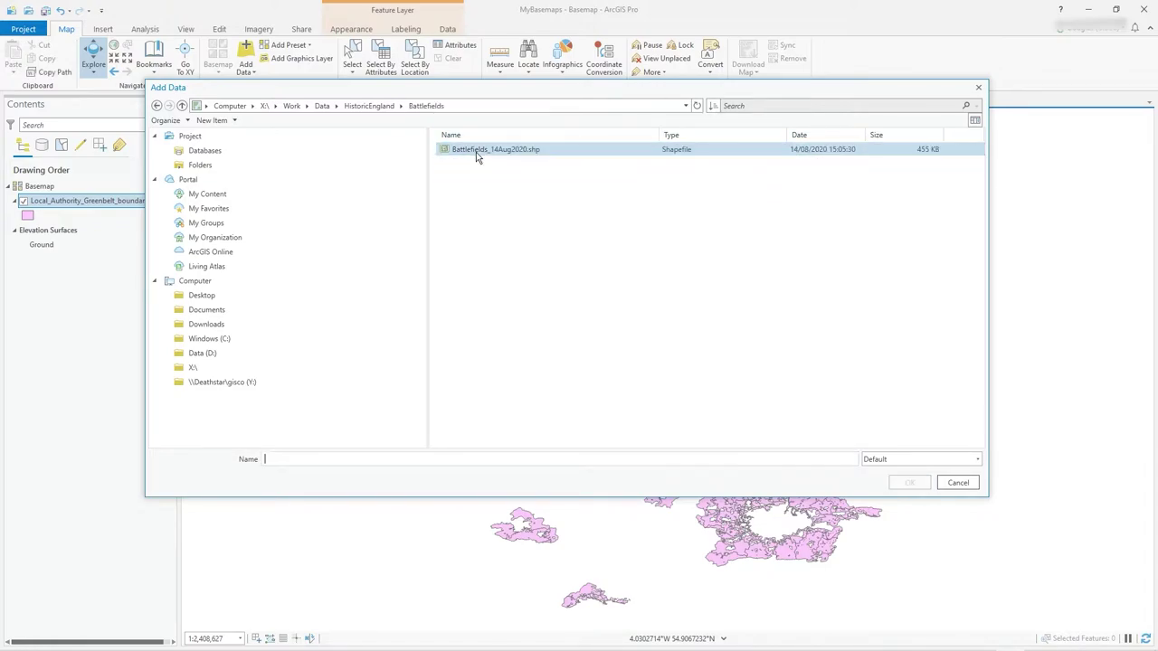
click(475, 152)
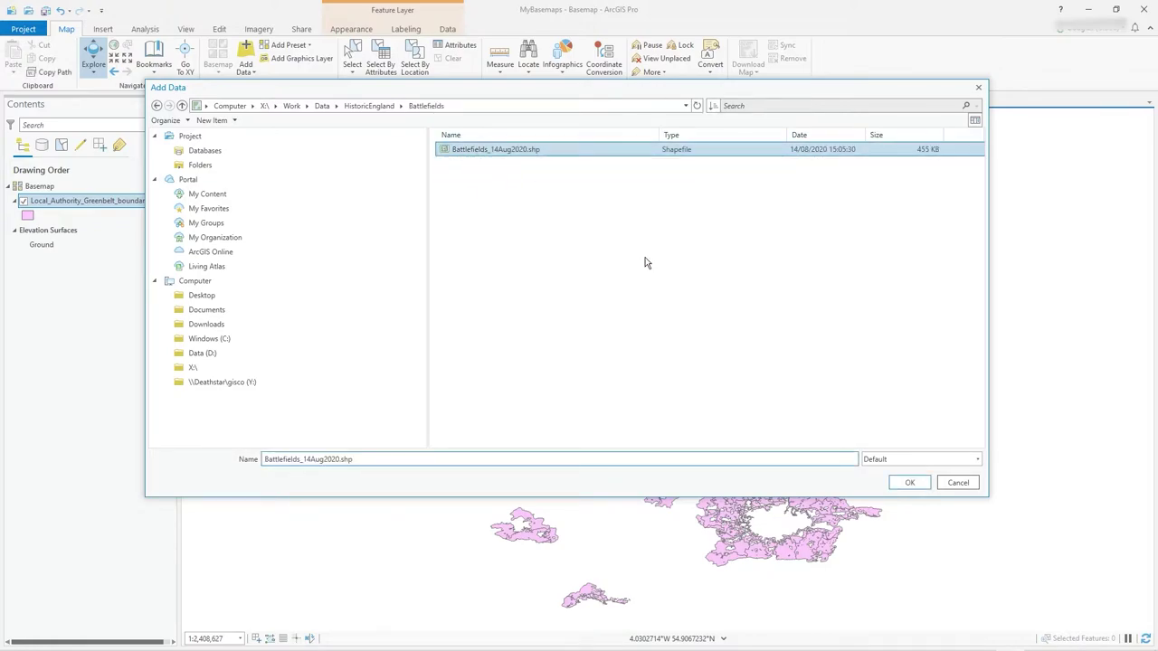
click(910, 482)
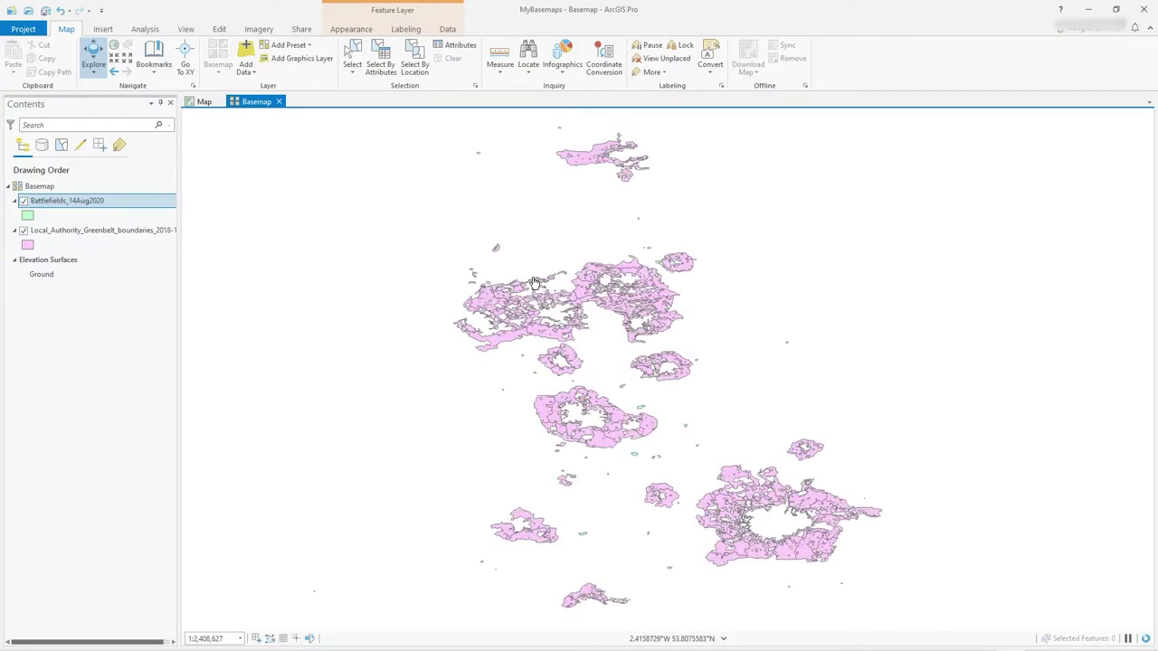
Step: Add the ParksAndGardens_14Aug2020 shapefile from the HistoricEngland Parks and Gardens folder
click(246, 69)
click(267, 90)
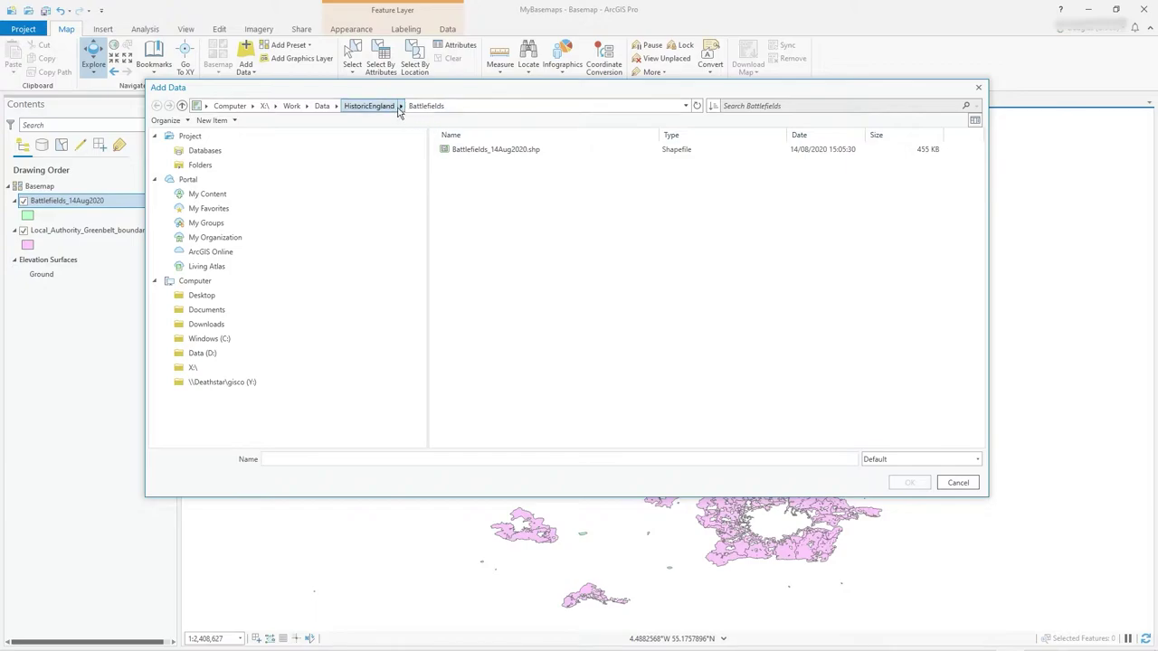
click(382, 107)
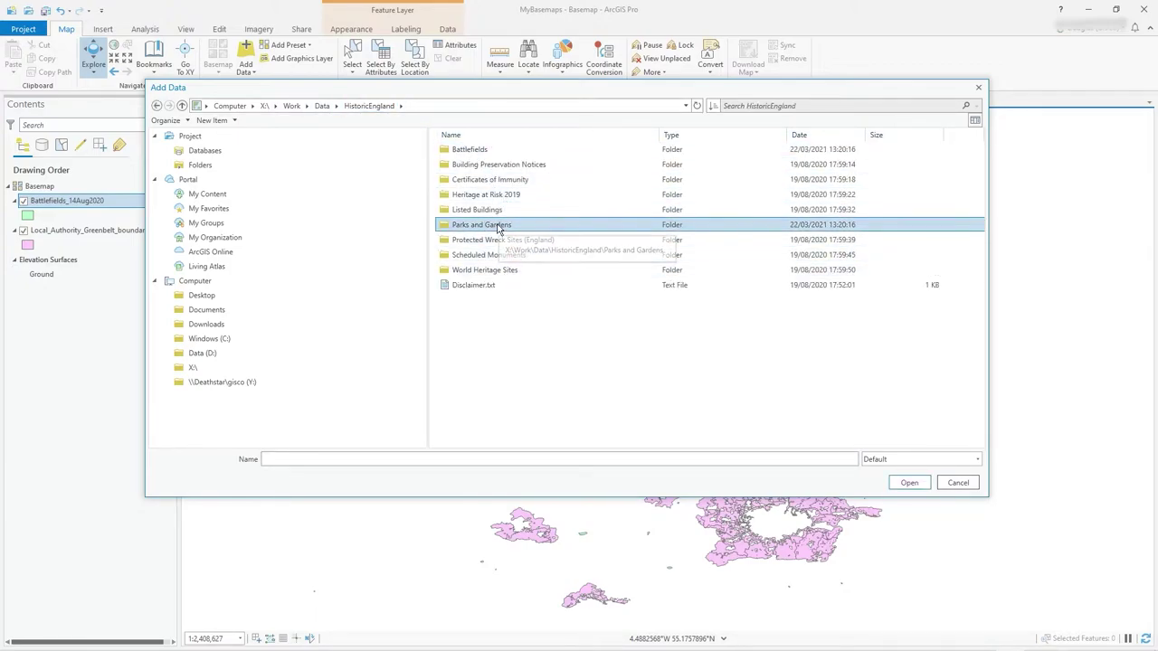
double_click(498, 227)
click(490, 151)
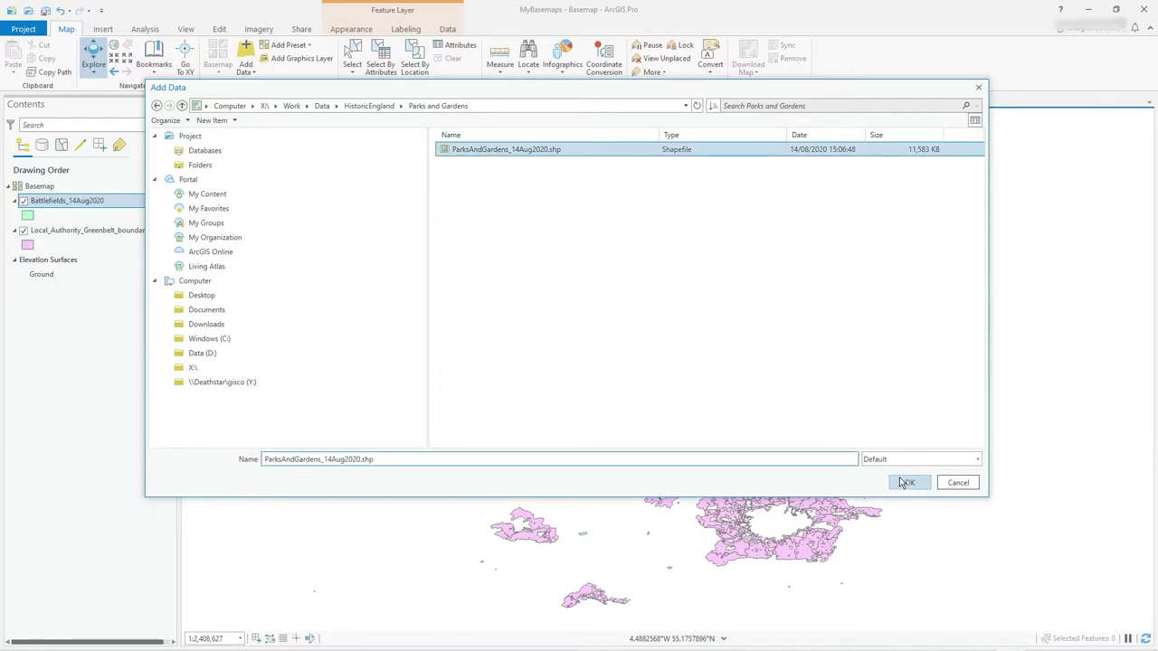
click(907, 483)
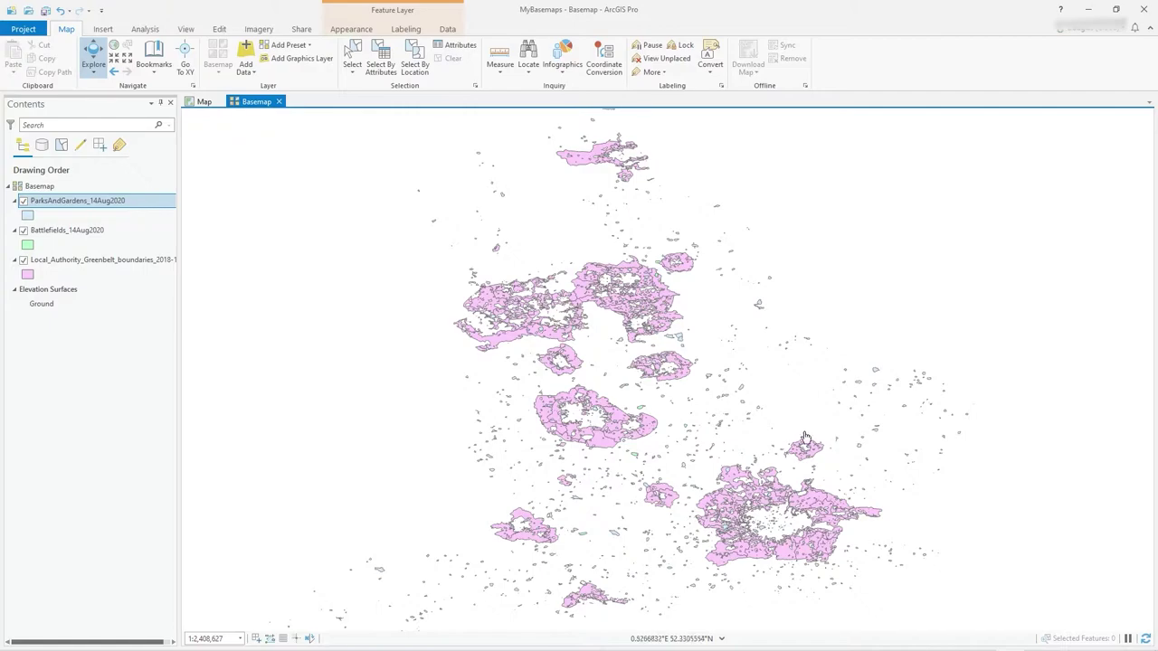
drag(799, 421, 793, 413)
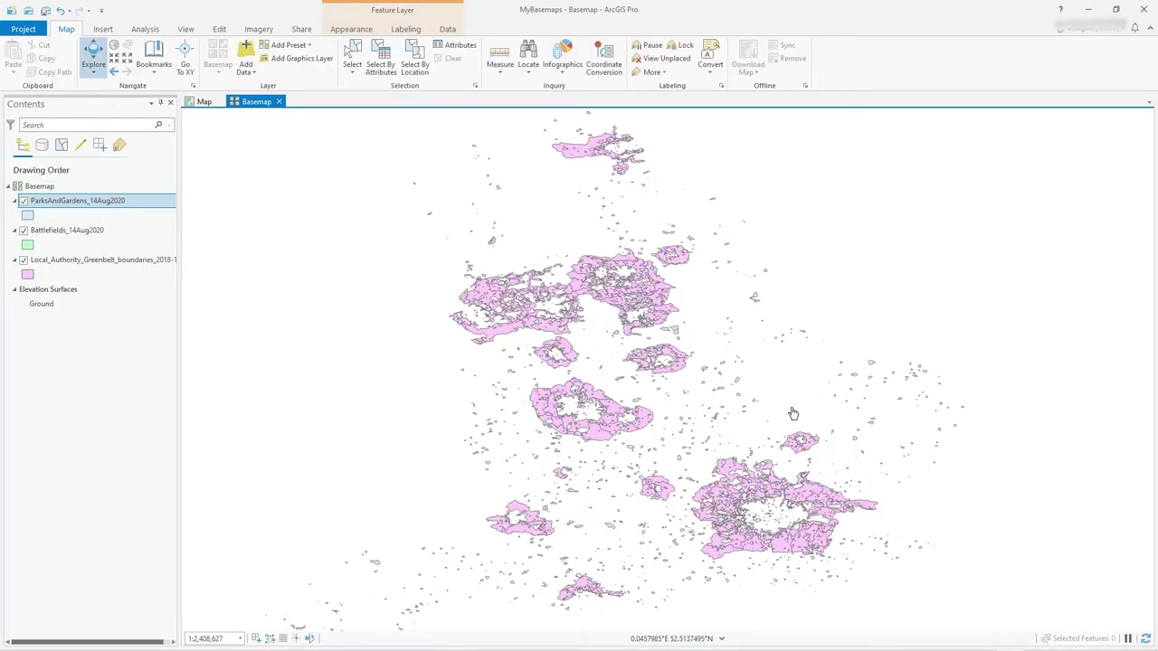
Step: Give ParksAndGardens_14Aug2020 the green Park fill symbol
click(28, 217)
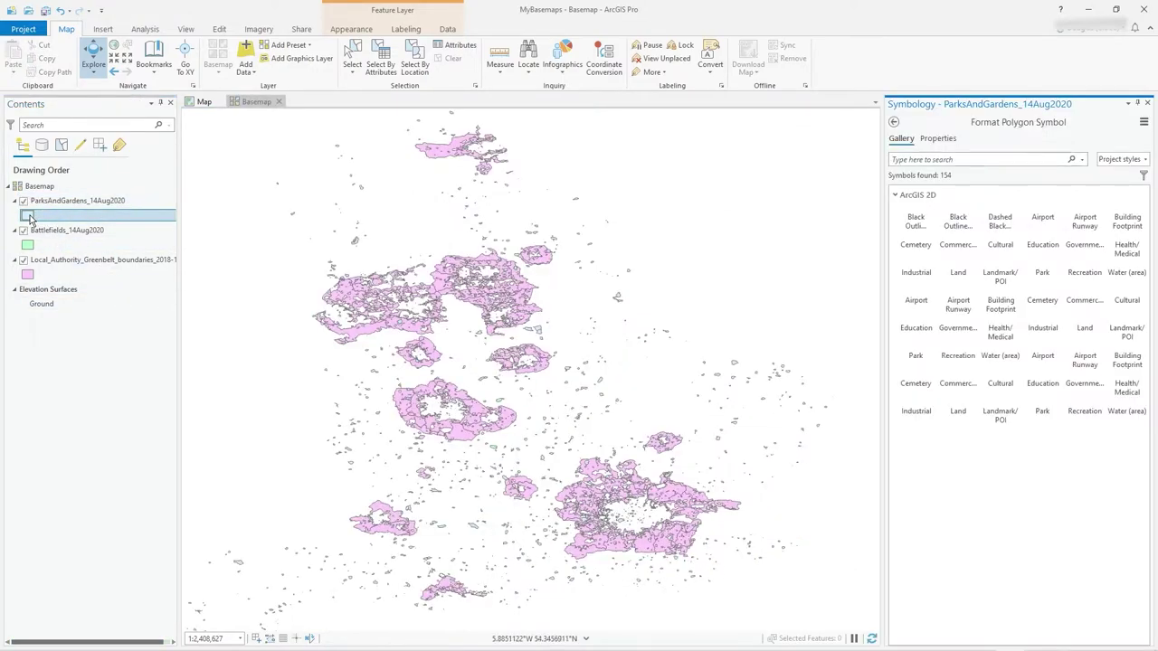
click(921, 386)
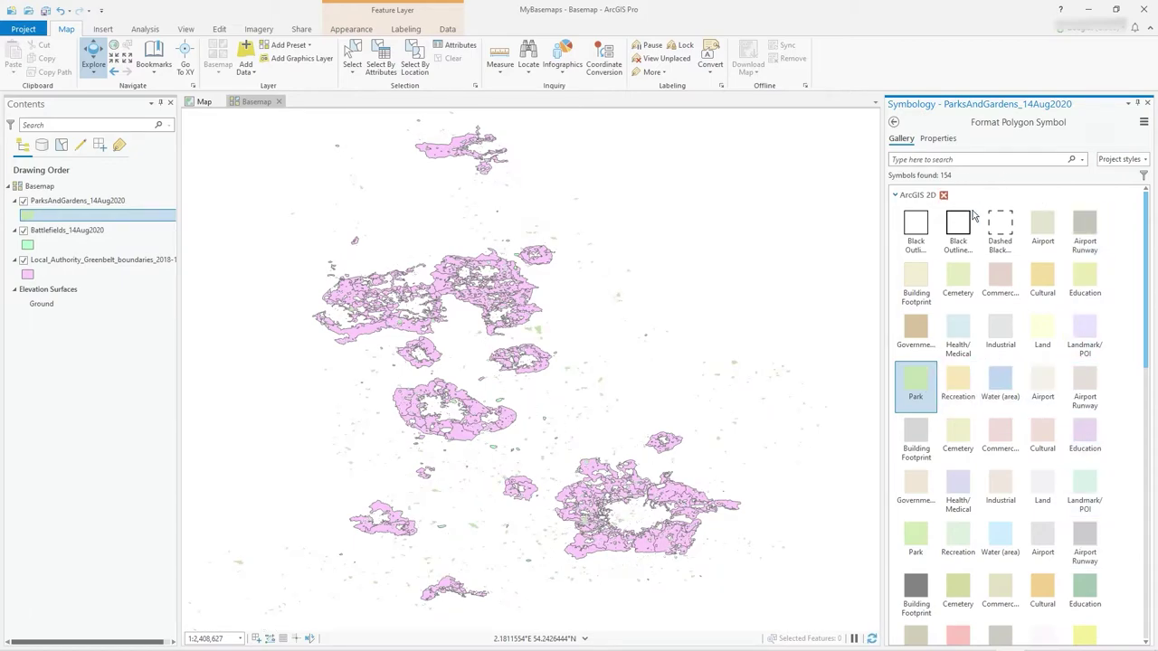
double_click(916, 327)
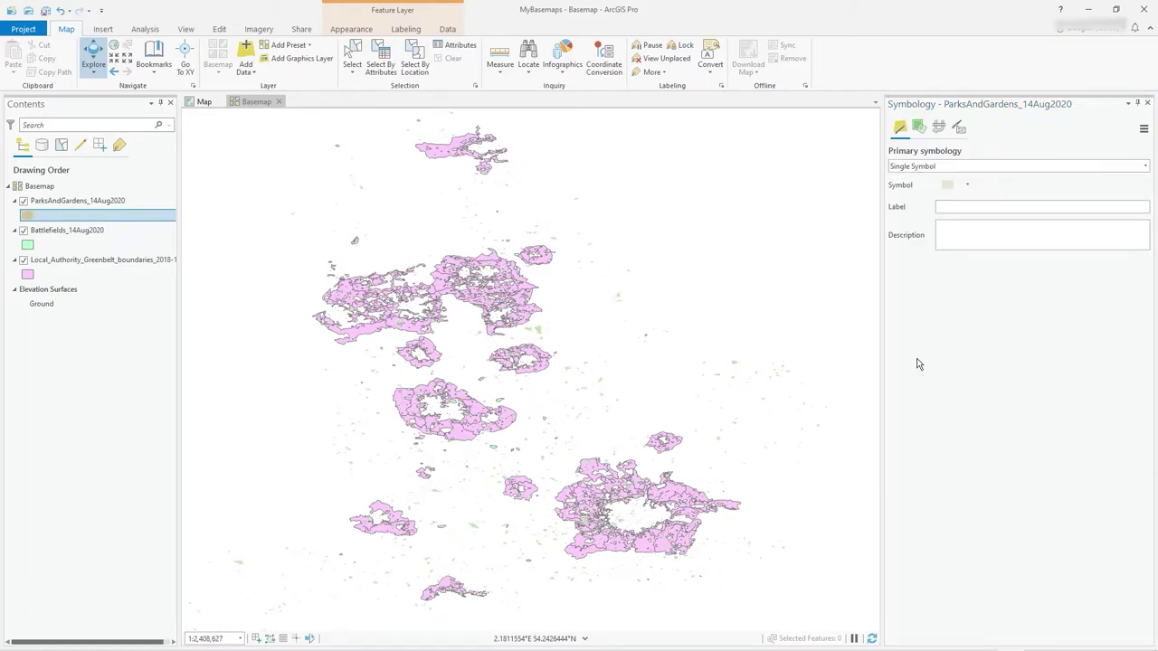
click(947, 183)
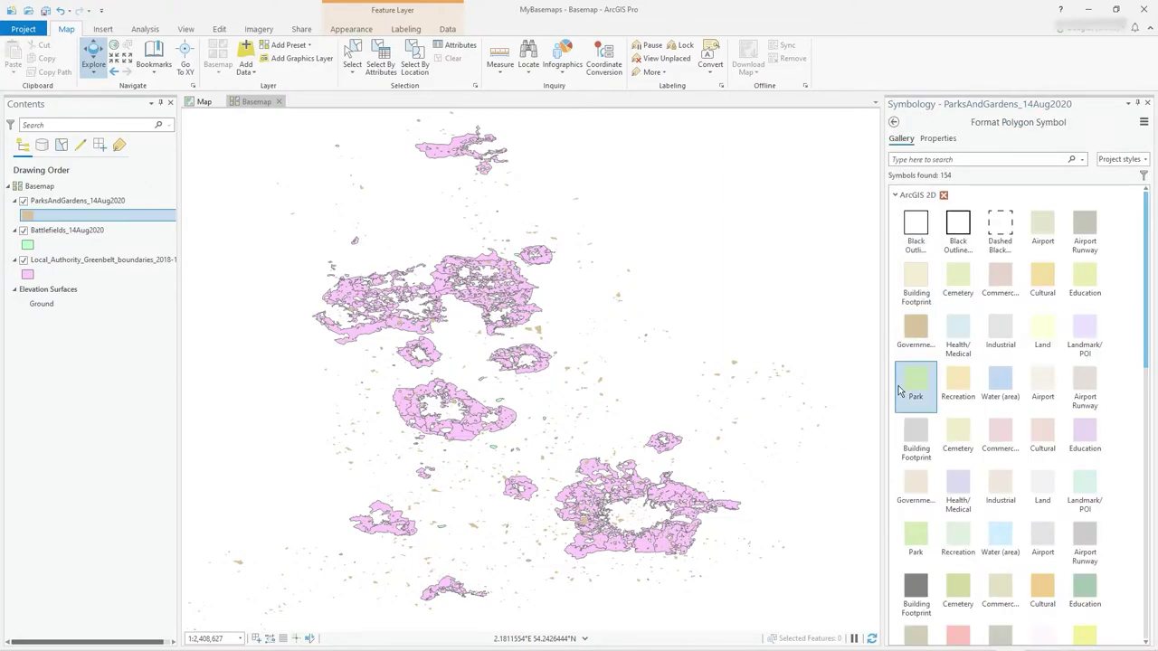
double_click(912, 385)
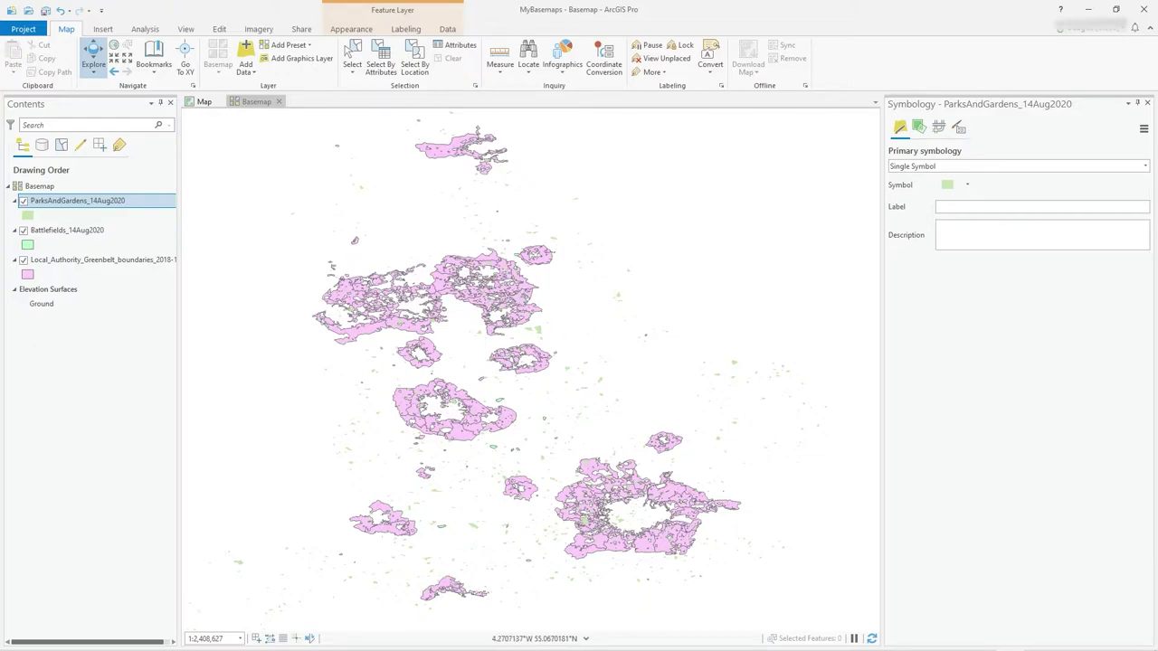
Step: Style Battlefields_14Aug2020 as a hollow outline coloured red
click(39, 249)
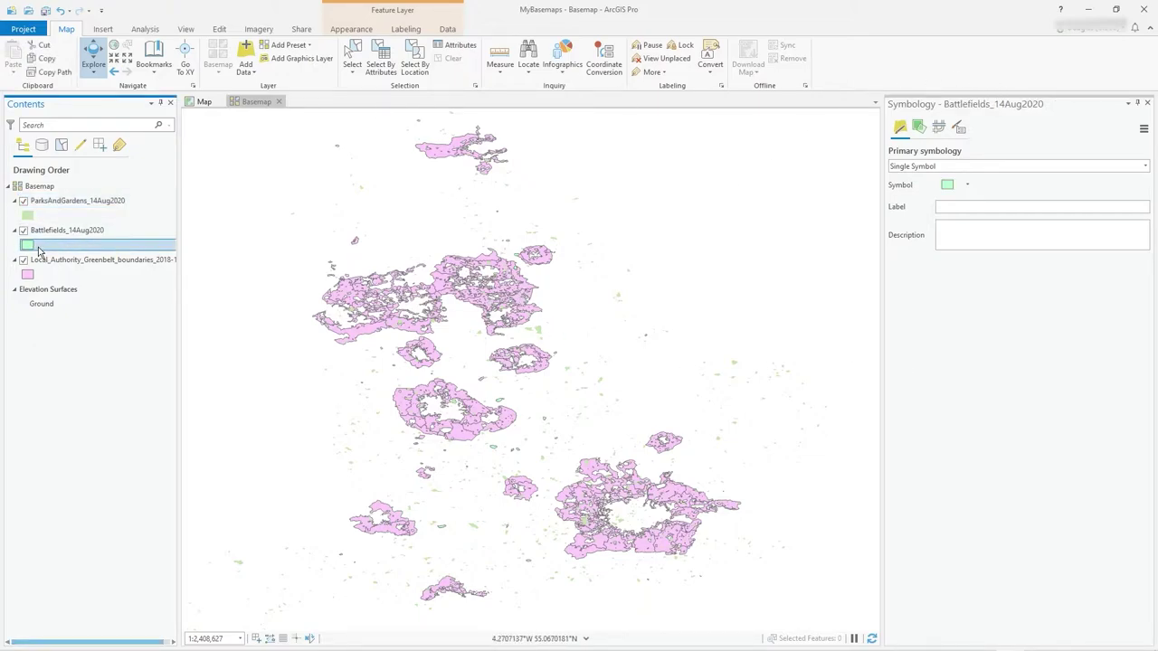
click(39, 251)
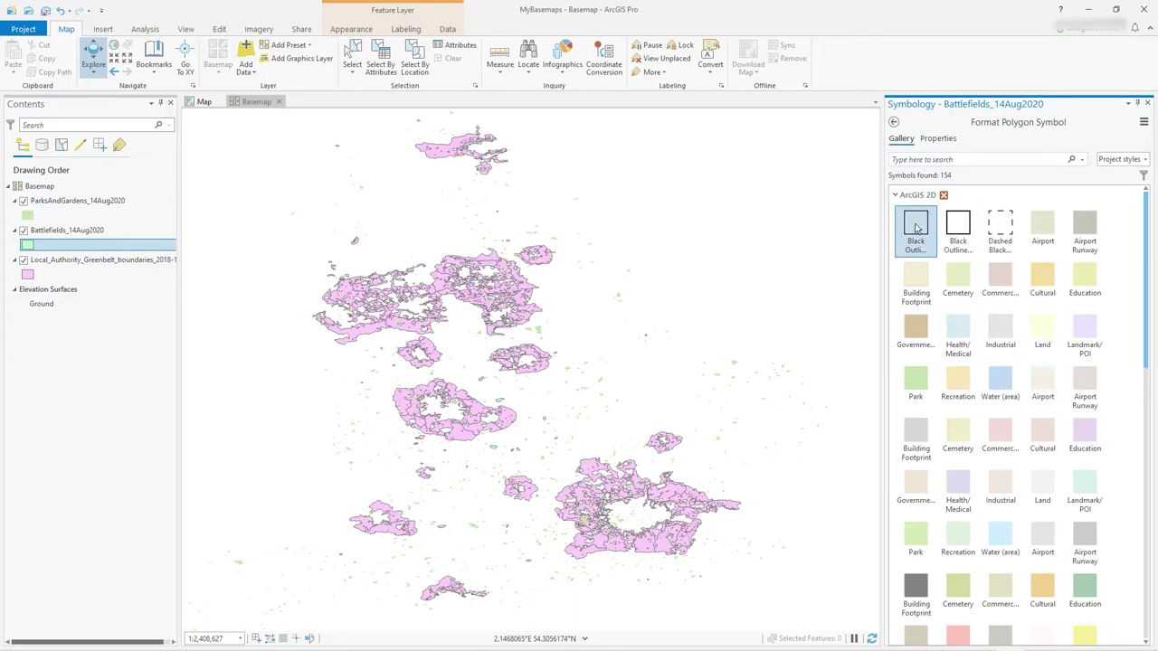
click(958, 226)
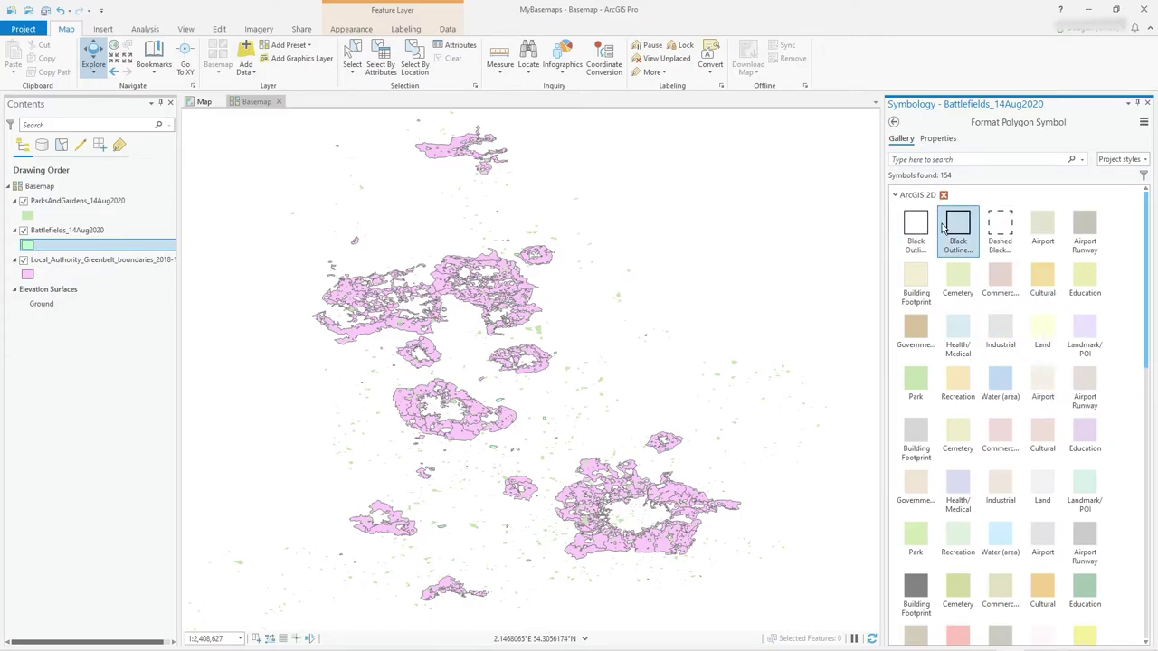
click(941, 140)
click(1145, 229)
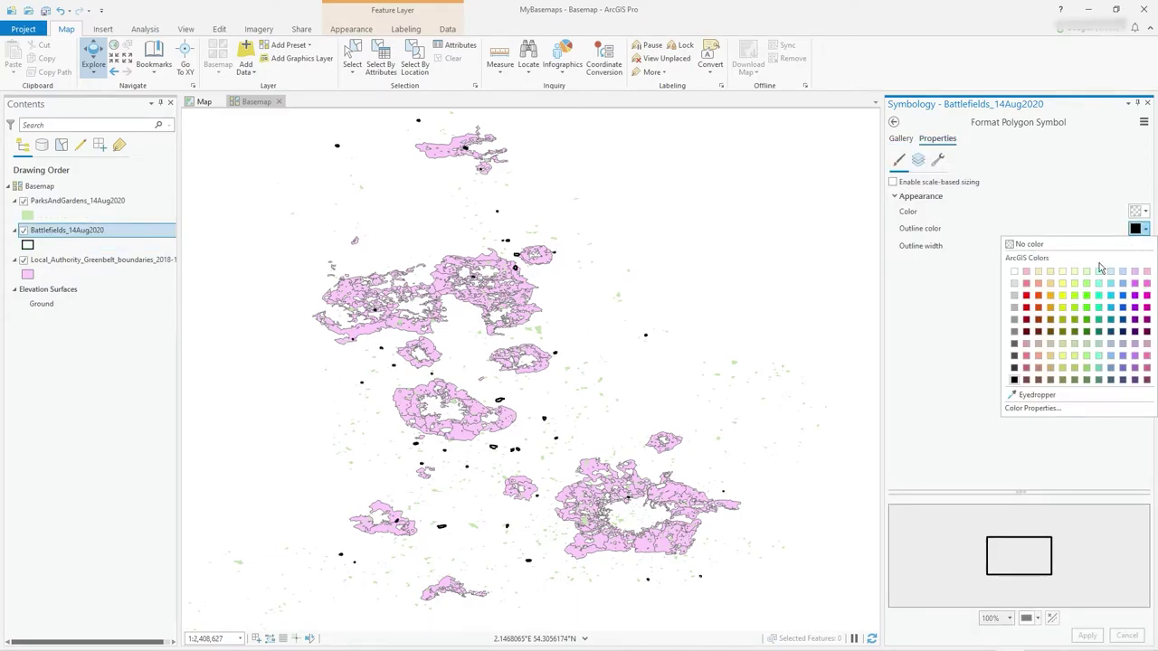
click(1026, 308)
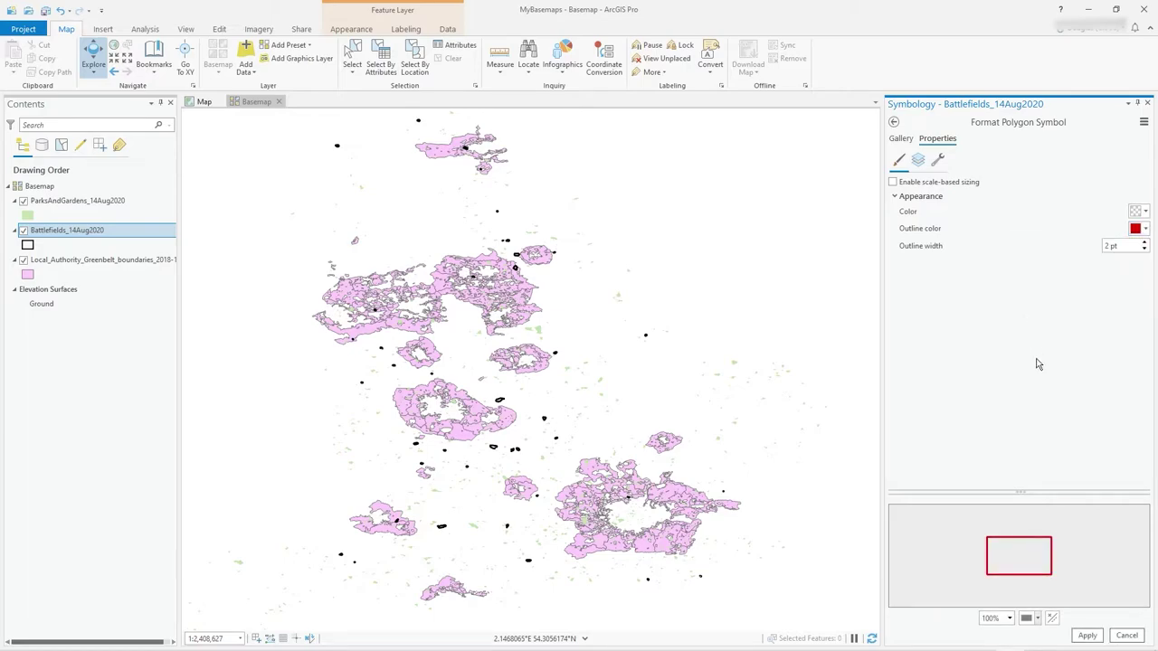
click(1094, 637)
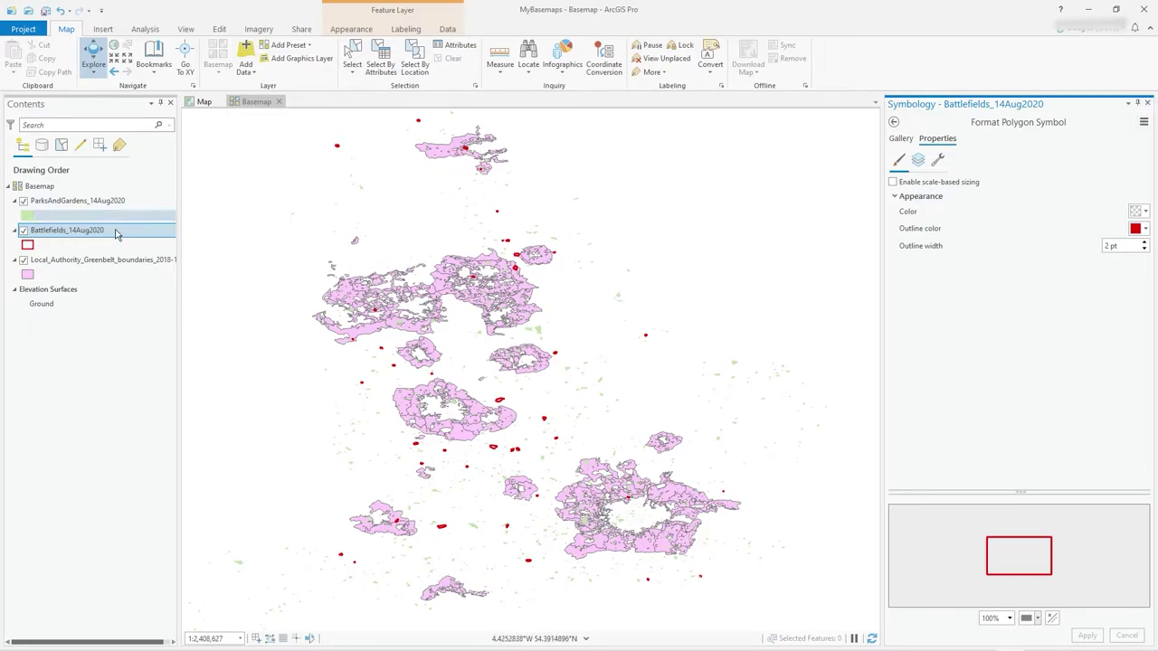
Step: Style the greenbelt boundaries with no fill and a black outline
click(72, 260)
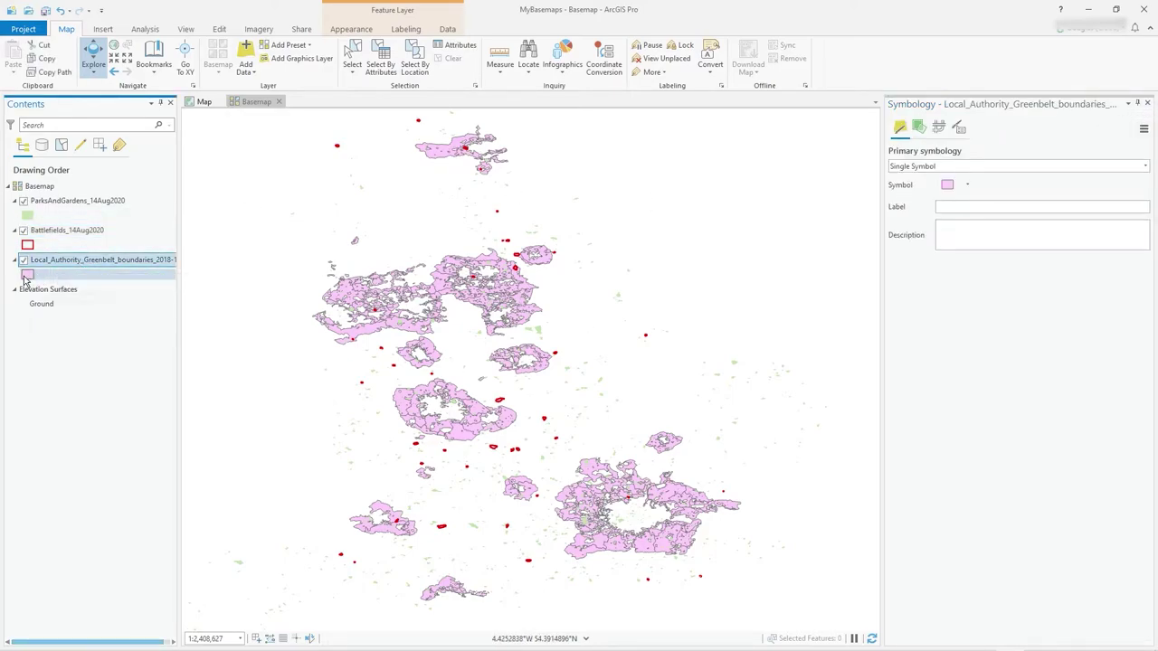
click(27, 274)
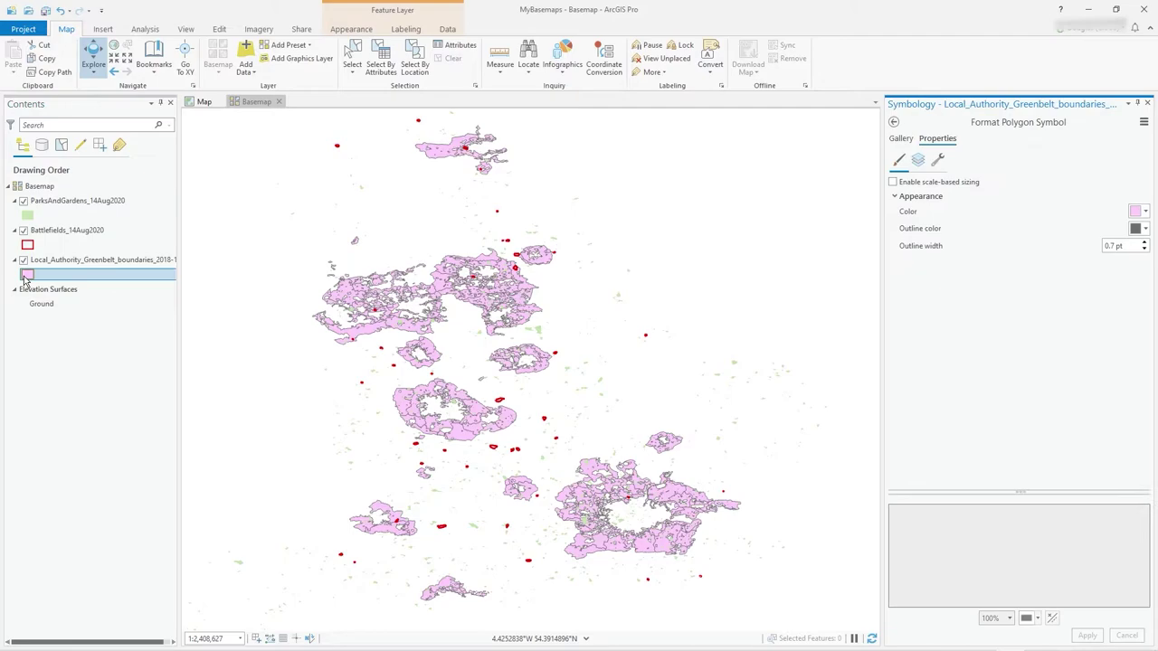
click(1147, 213)
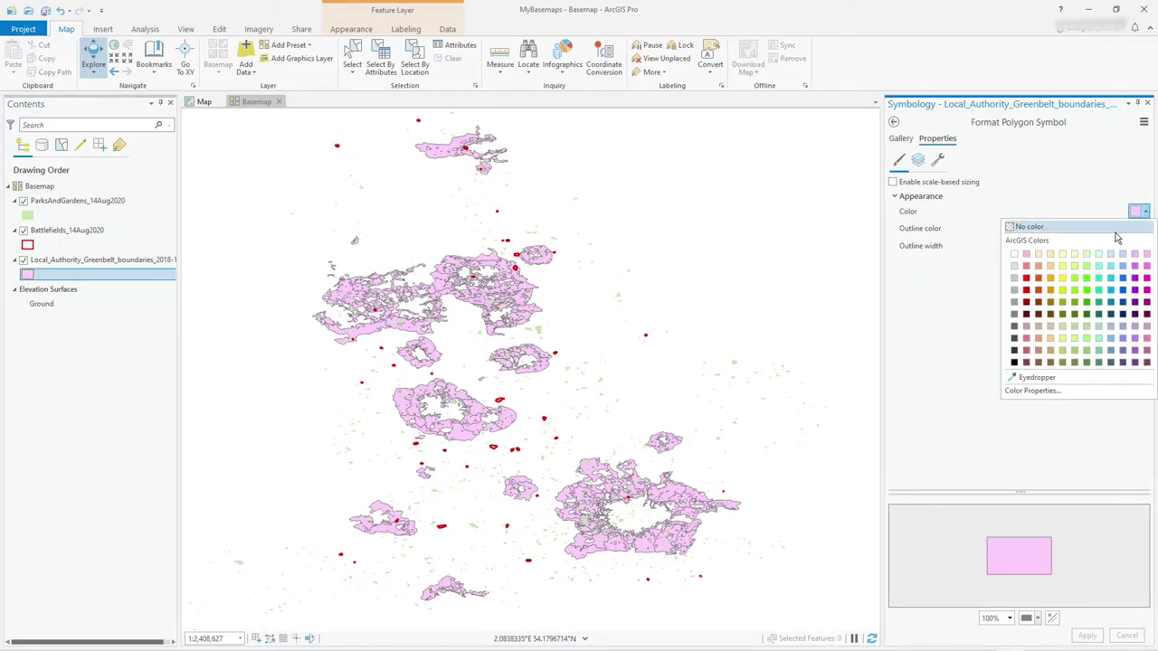
click(1027, 227)
click(1145, 228)
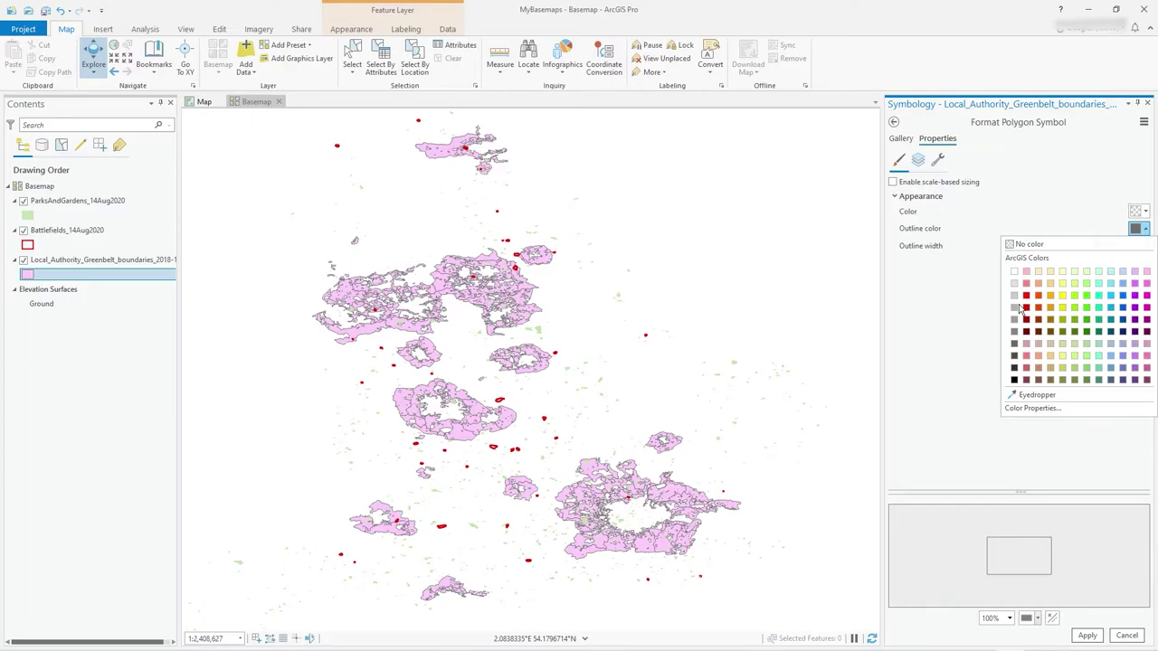
click(1014, 380)
click(1088, 635)
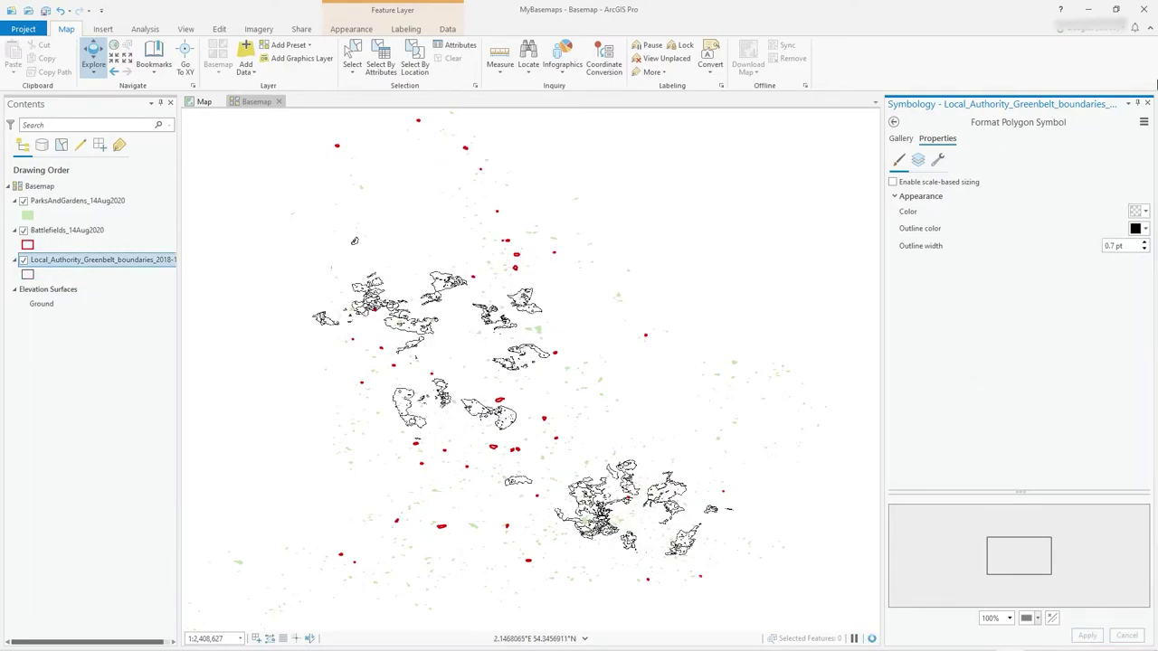
Step: Close Symbology and zoom the Basemap in to about 1:631,407 to inspect the styling
click(1147, 103)
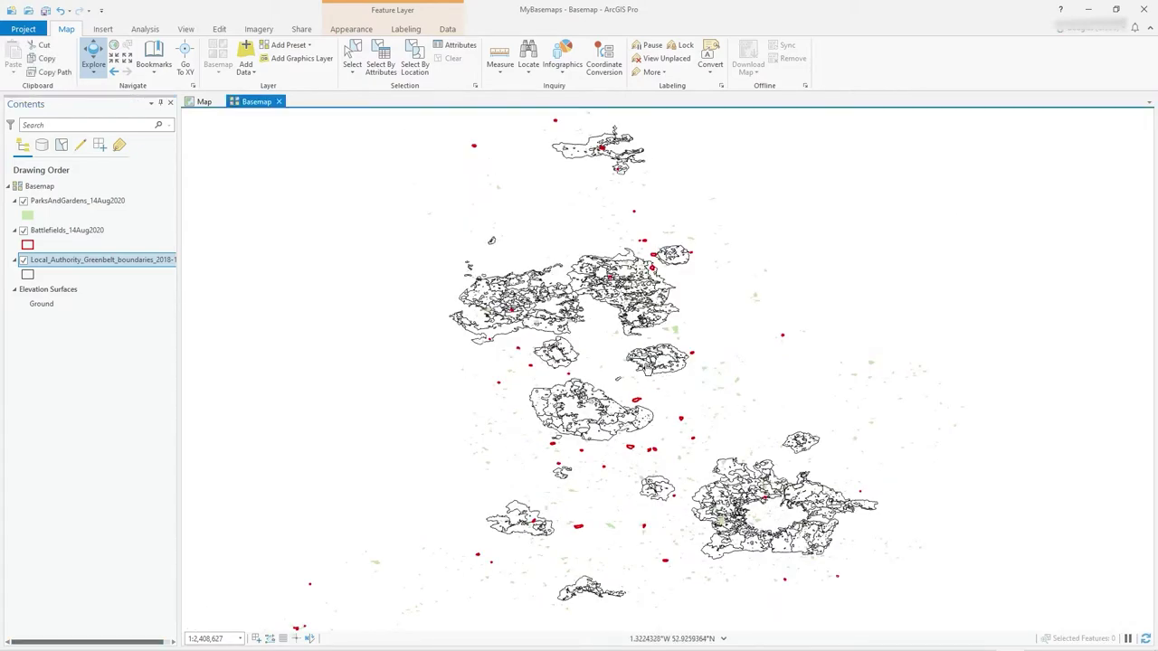
mouse_move(694, 366)
mouse_down()
mouse_move(673, 328)
mouse_move(686, 350)
mouse_up()
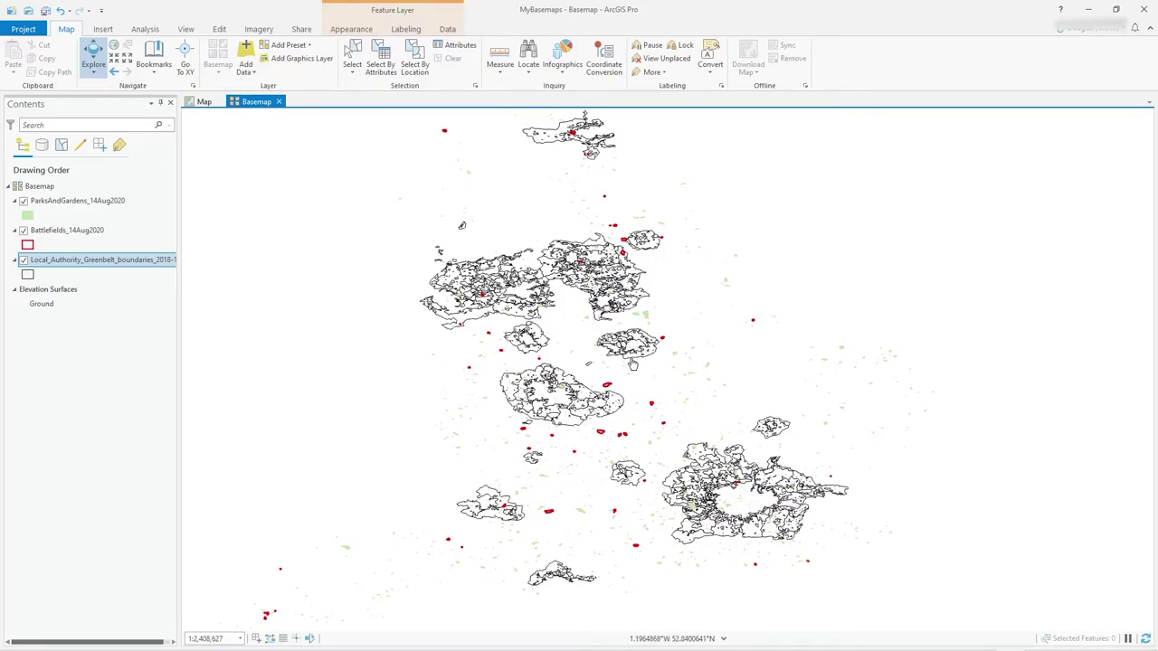
scroll(635, 360, up, 2)
scroll(633, 364, up, 2)
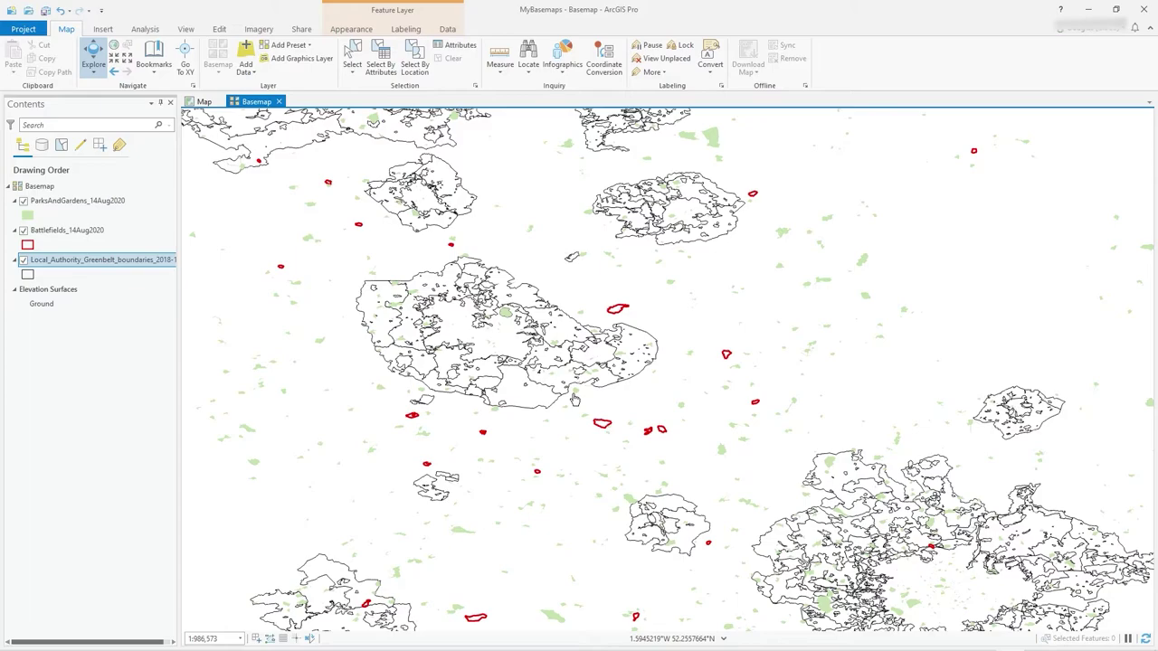
scroll(575, 400, up, 1)
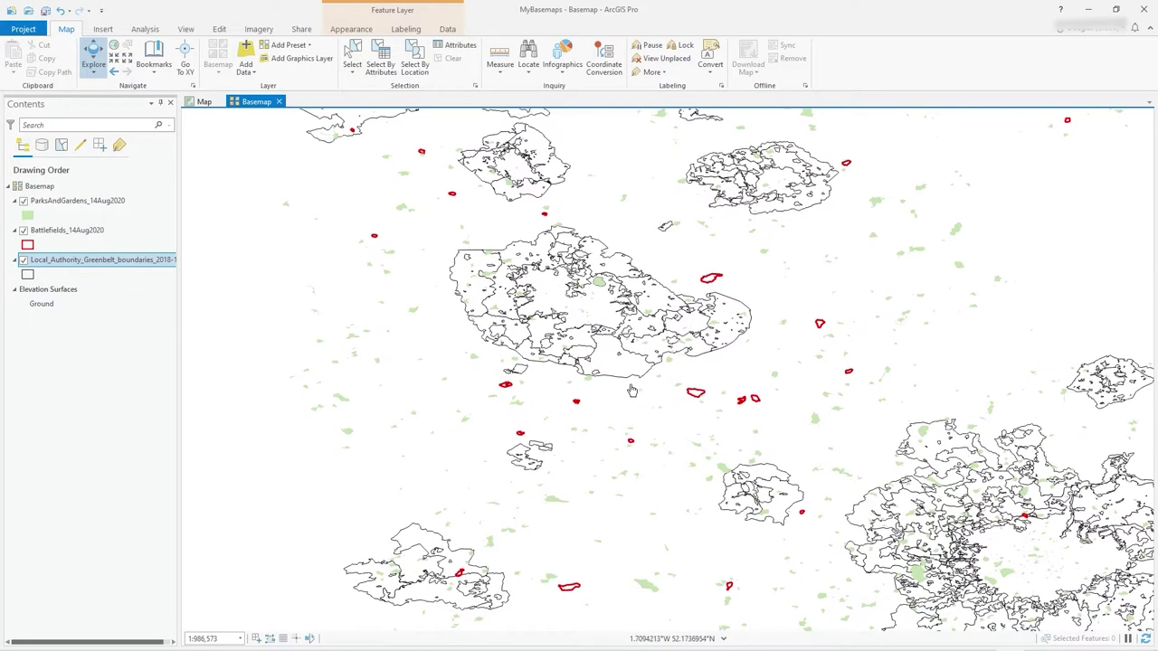
scroll(633, 391, up, 1)
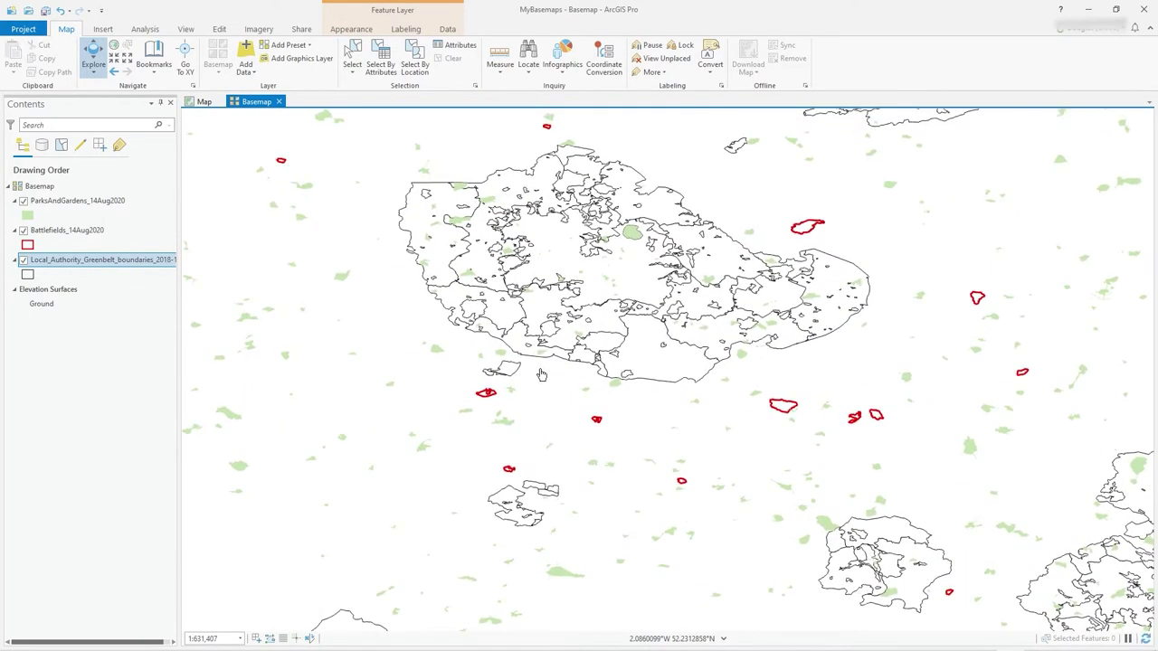
scroll(541, 374, down, 2)
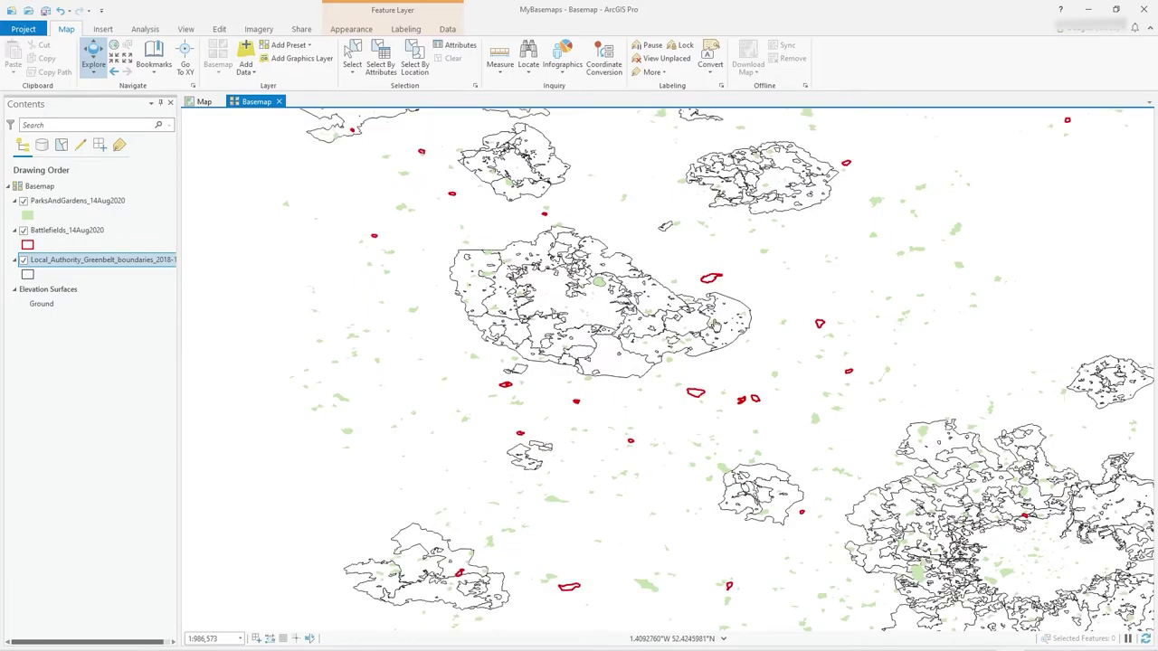
scroll(576, 351, up, 2)
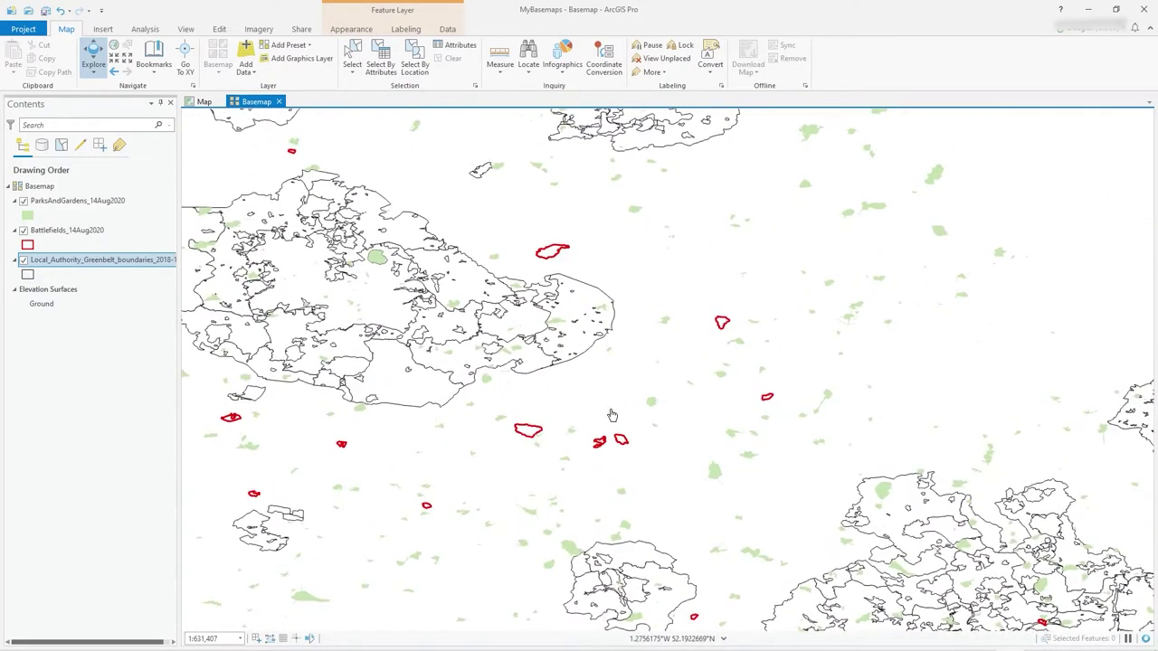
scroll(647, 362, up, 2)
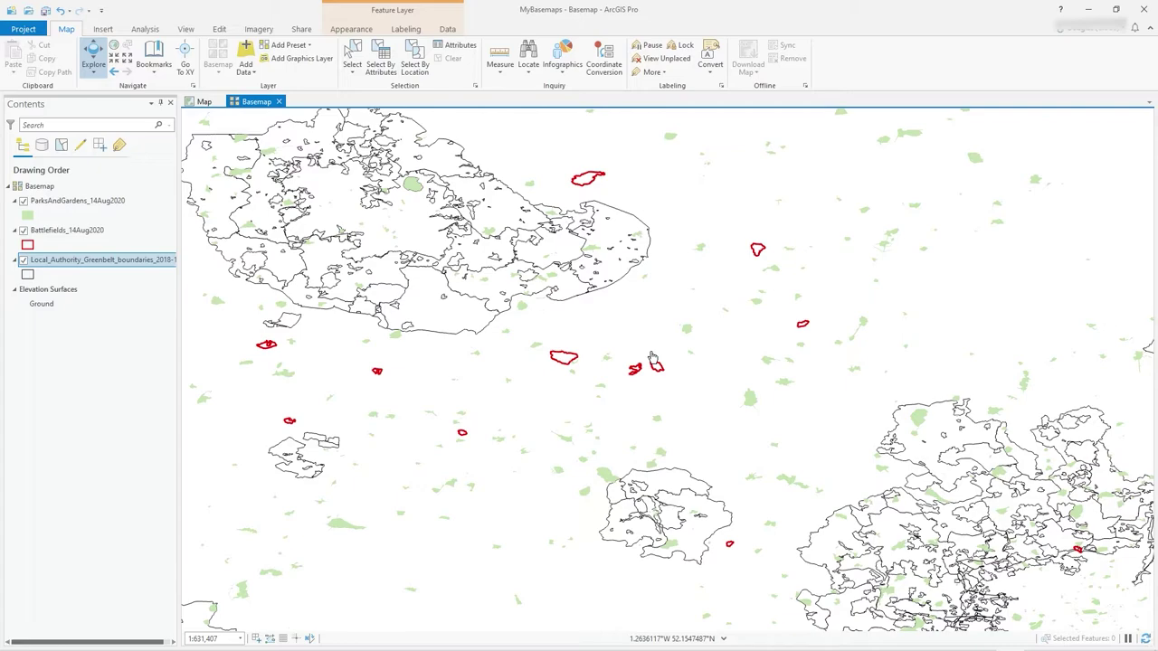
Step: Turn on name-and-year labels for Battlefields_14Aug2020, e.g. Battle of Naseby 1645
click(85, 232)
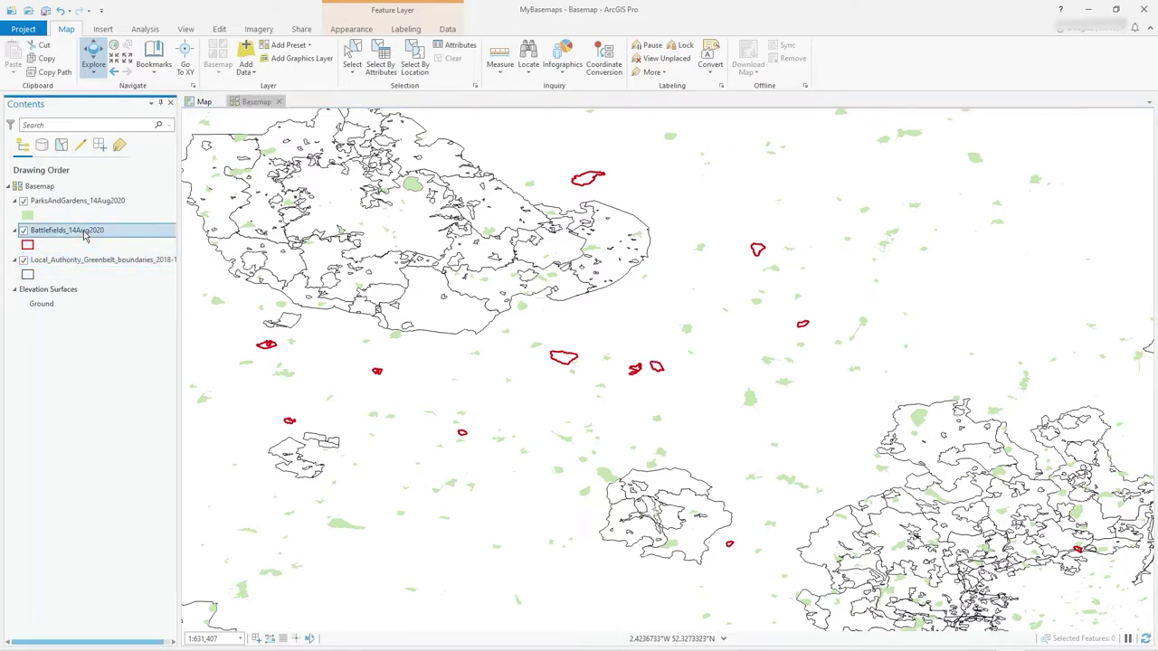
right_click(85, 232)
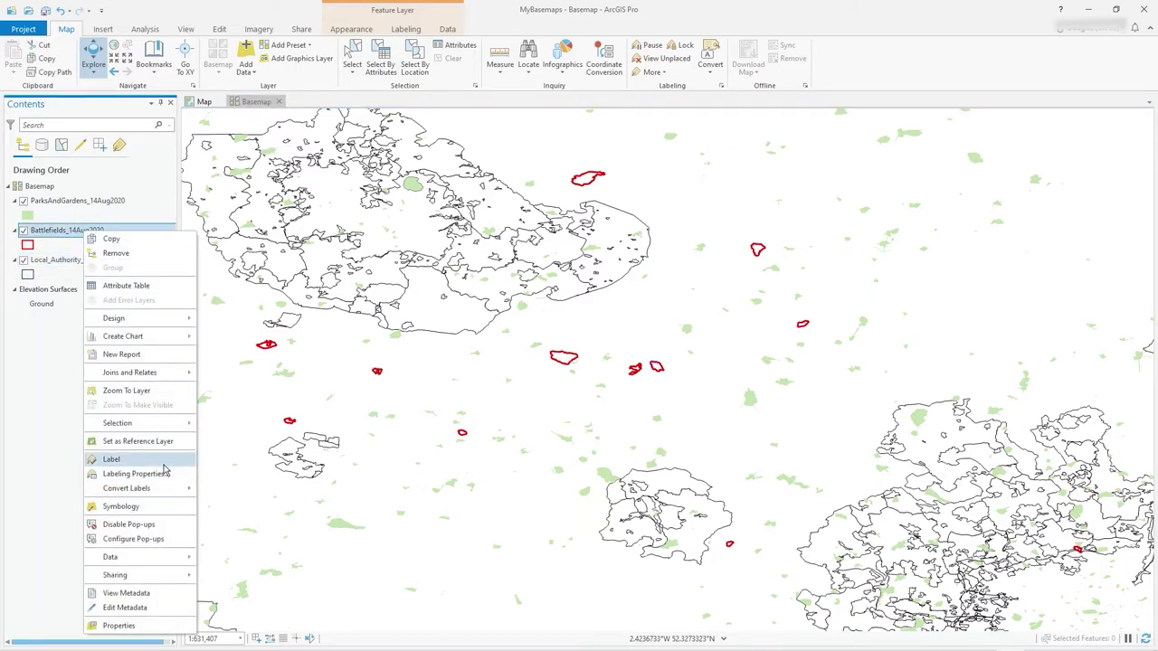
click(134, 474)
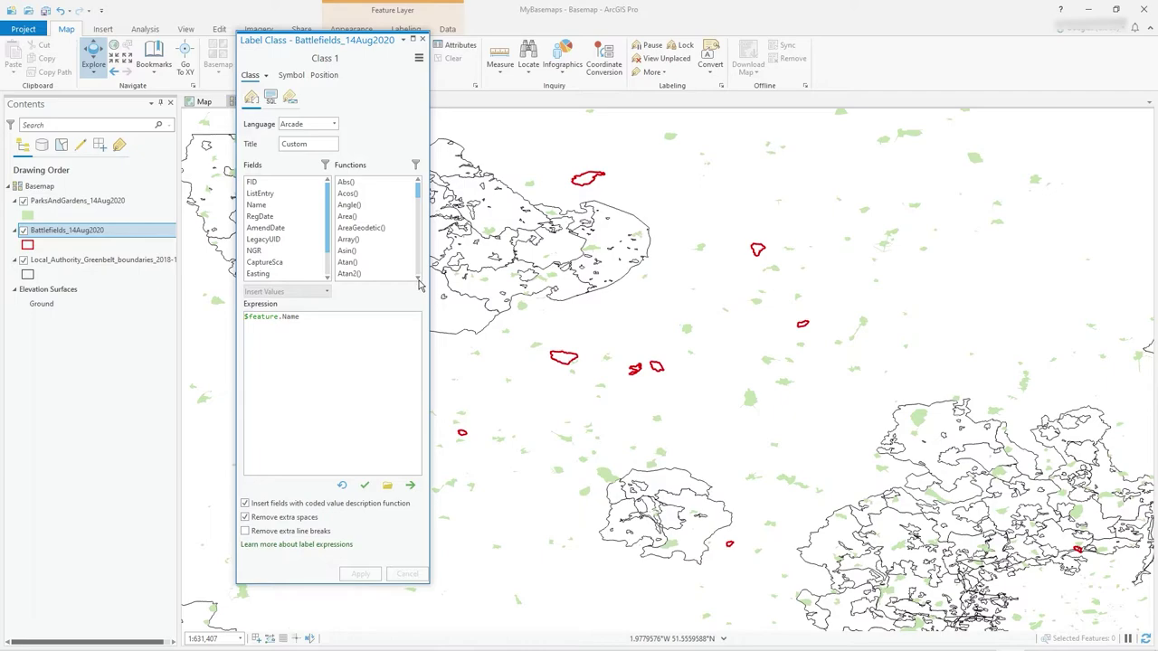
click(422, 40)
right_click(49, 233)
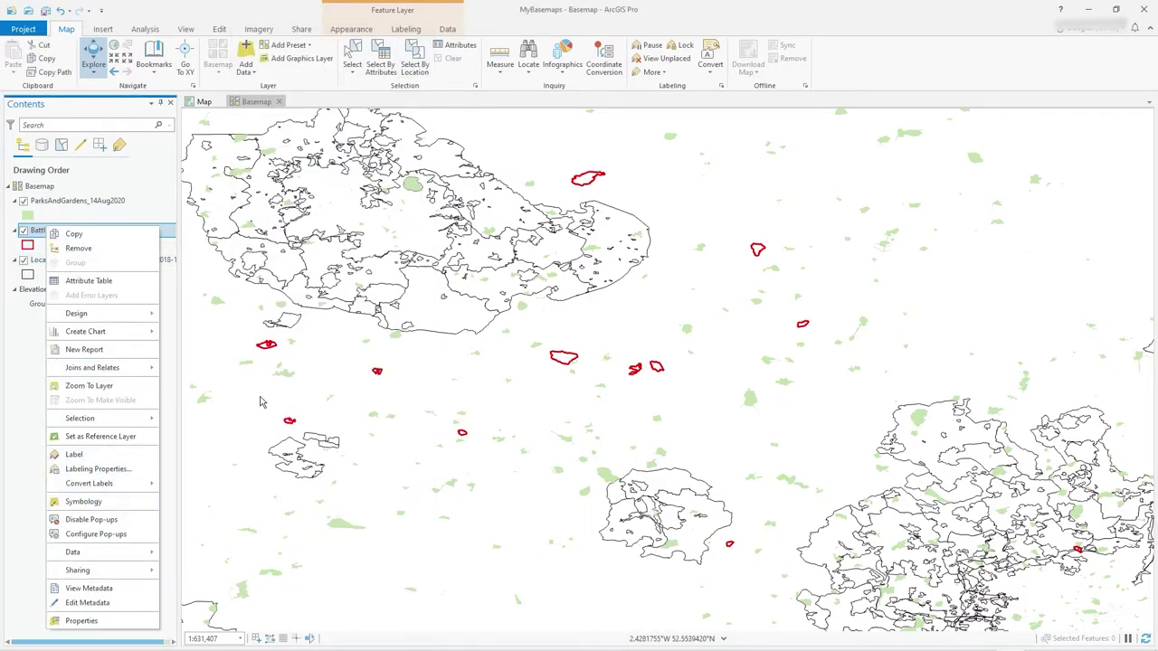
click(99, 456)
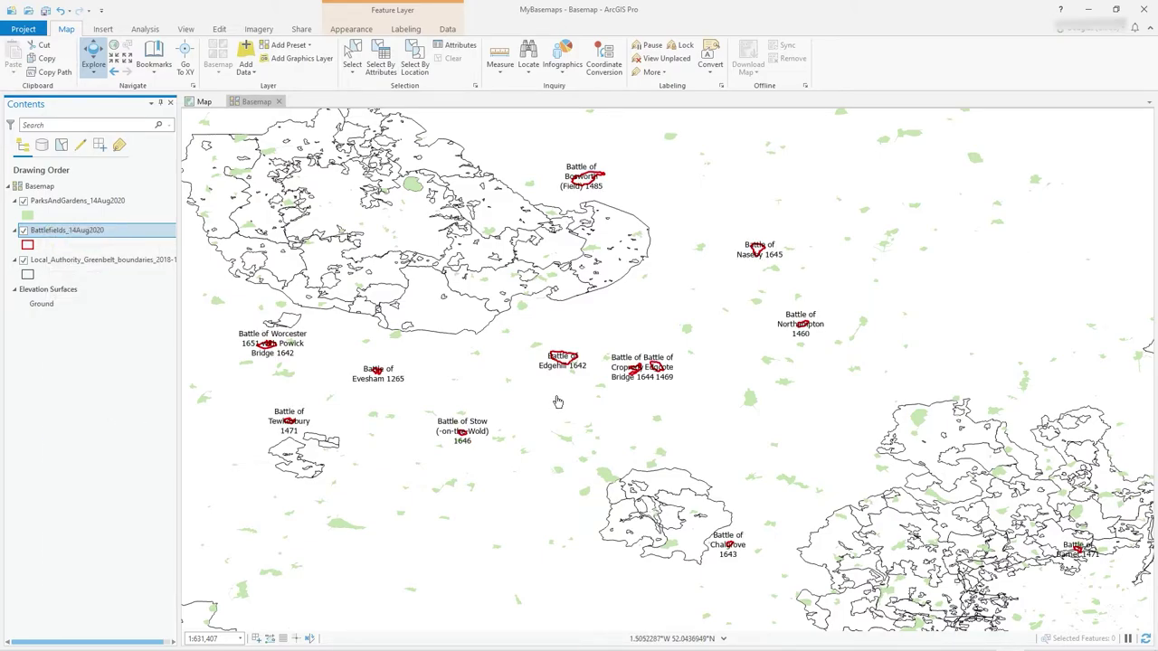
scroll(616, 353, down, 4)
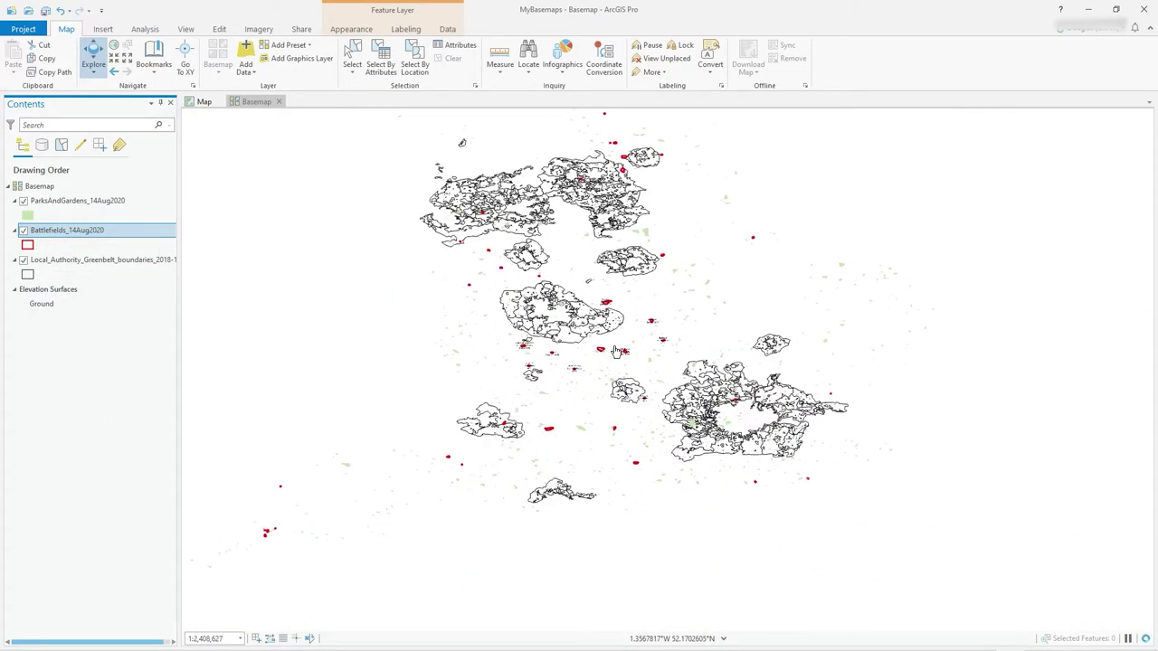
scroll(616, 353, up, 4)
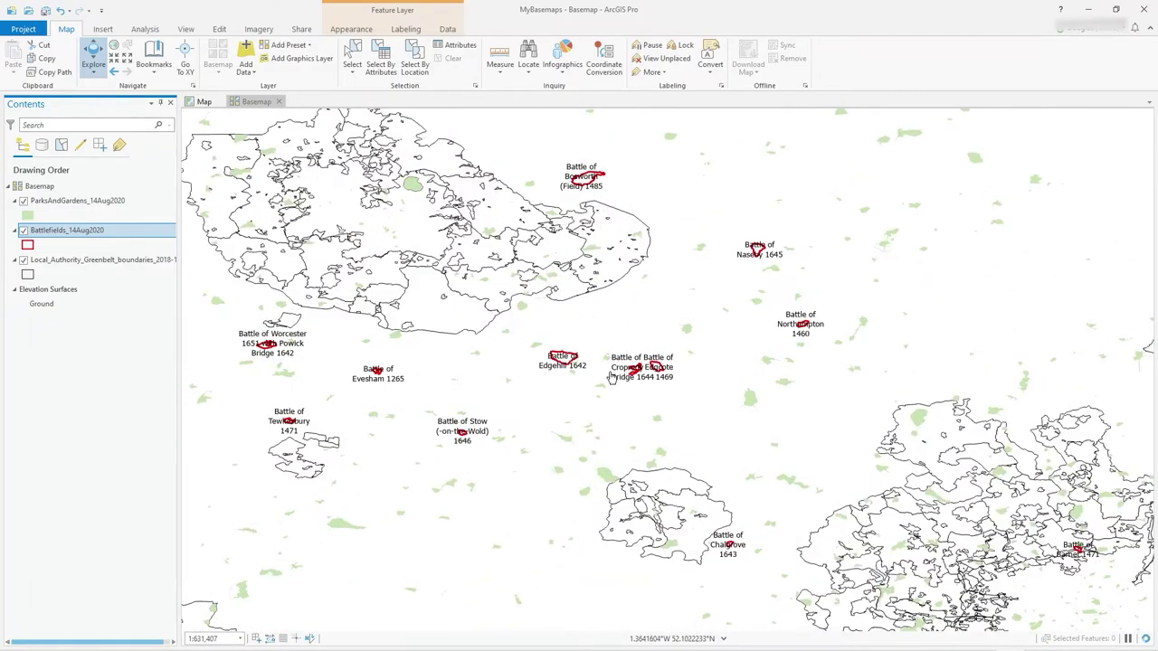
scroll(610, 378, up, 2)
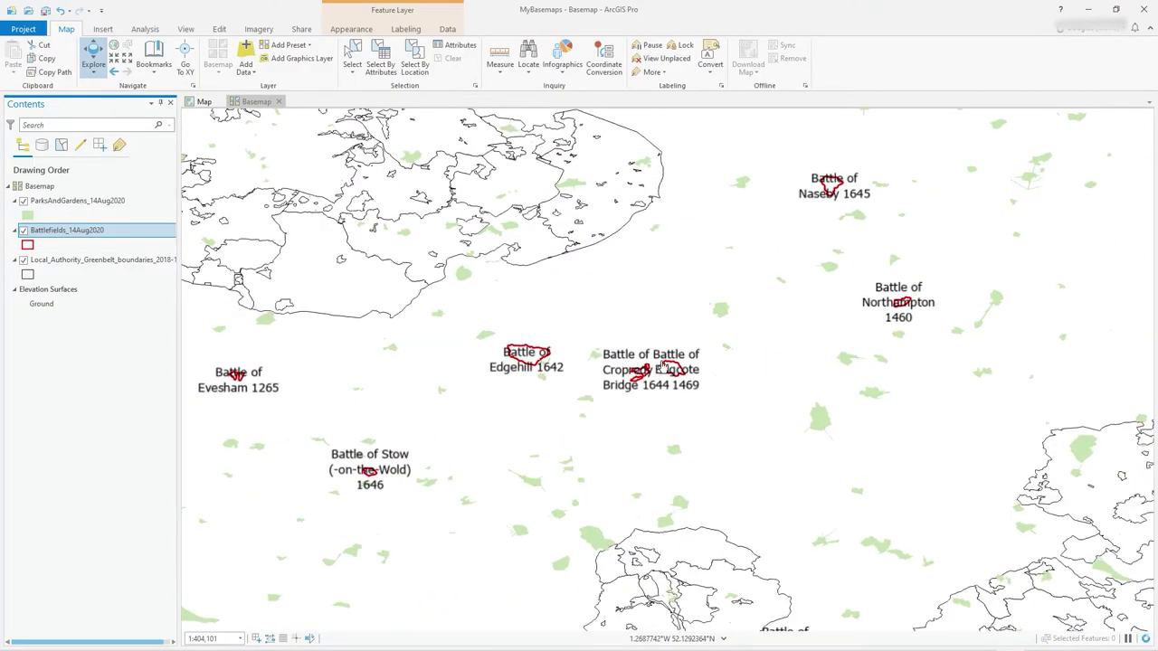
drag(669, 369, 742, 350)
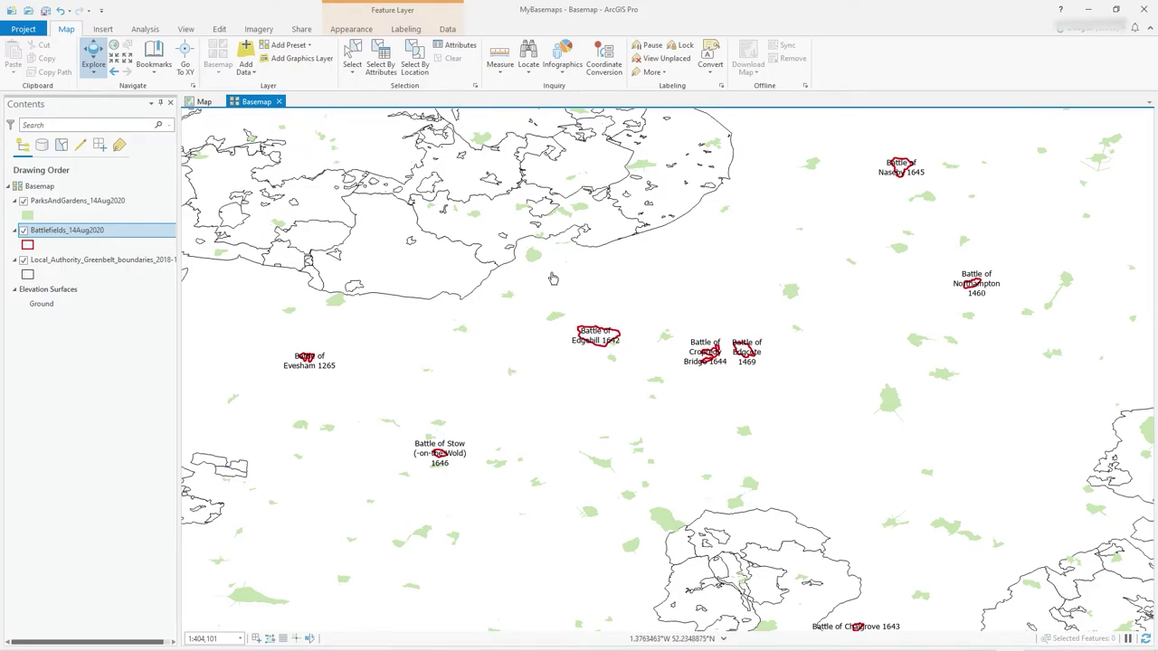
Step: Set the Basemap's reference scale to its current scale of 1:404,101
click(54, 190)
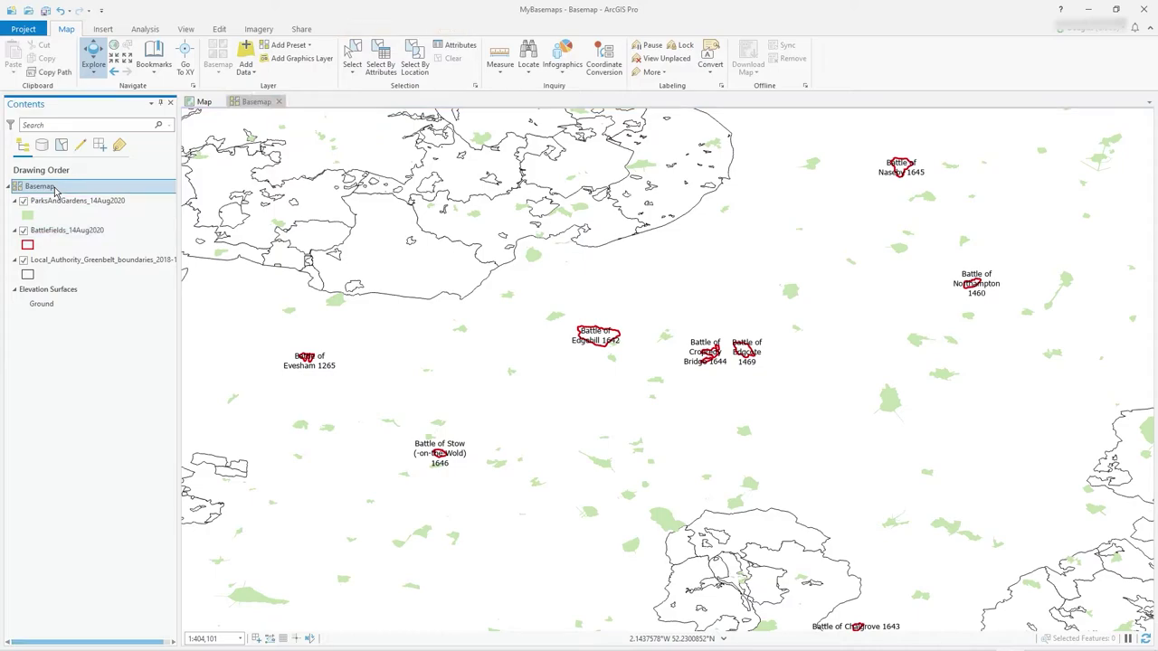
right_click(55, 190)
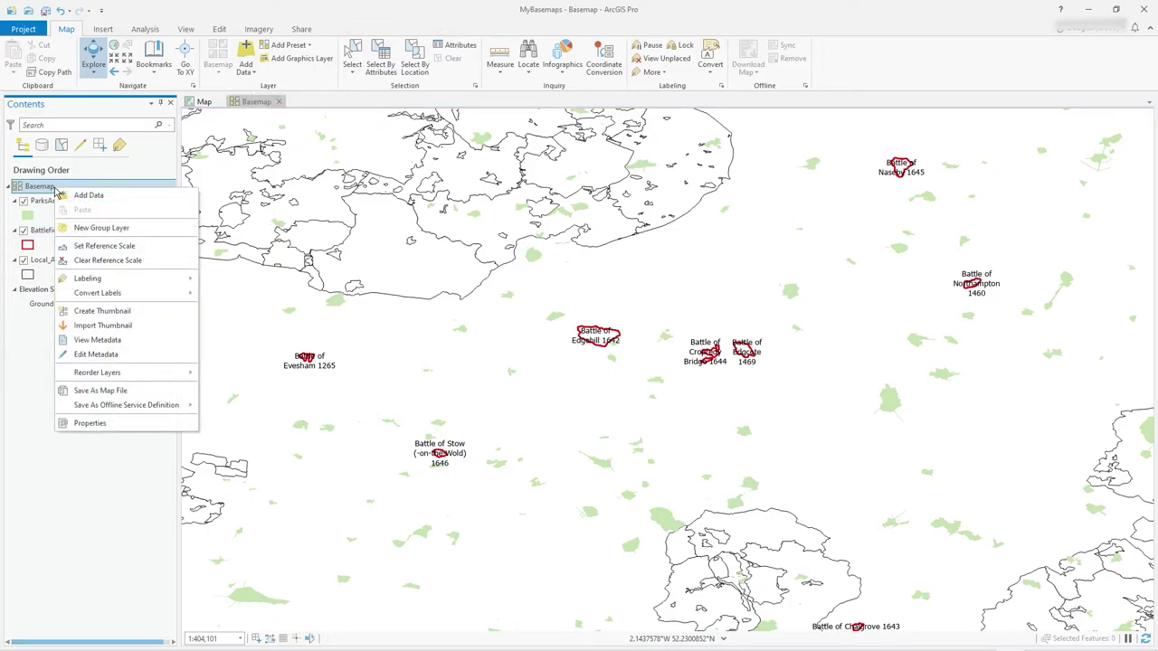
click(102, 246)
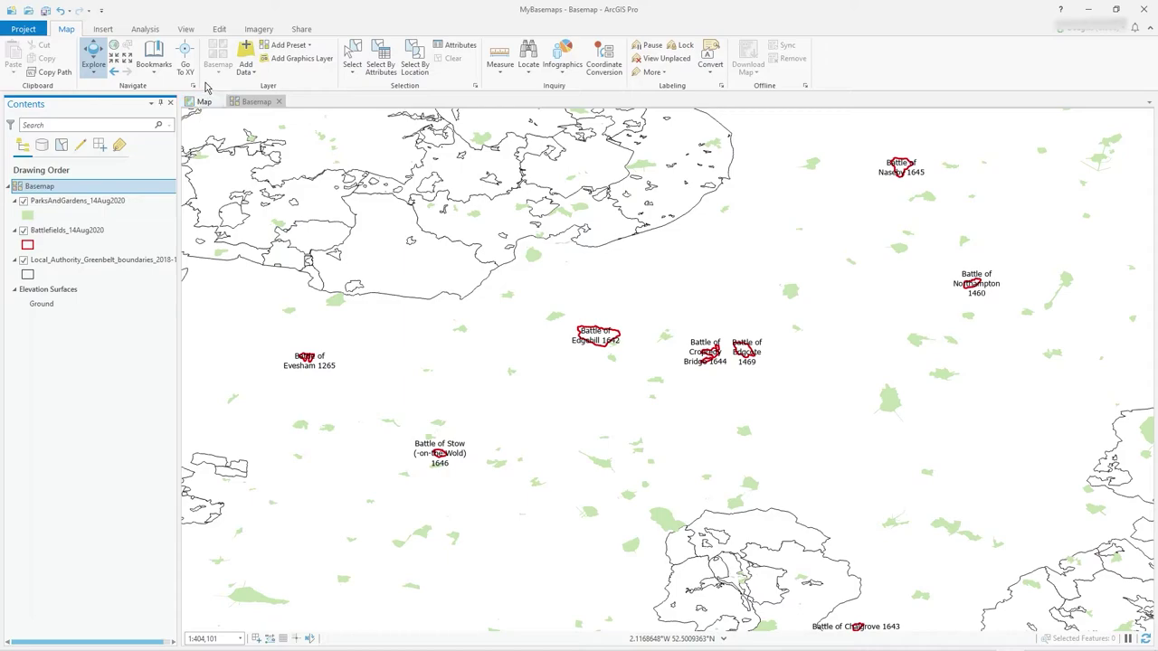
Step: Start sharing the map as a web layer named My New Basemap, tagged 'basemap'
click(311, 29)
click(128, 76)
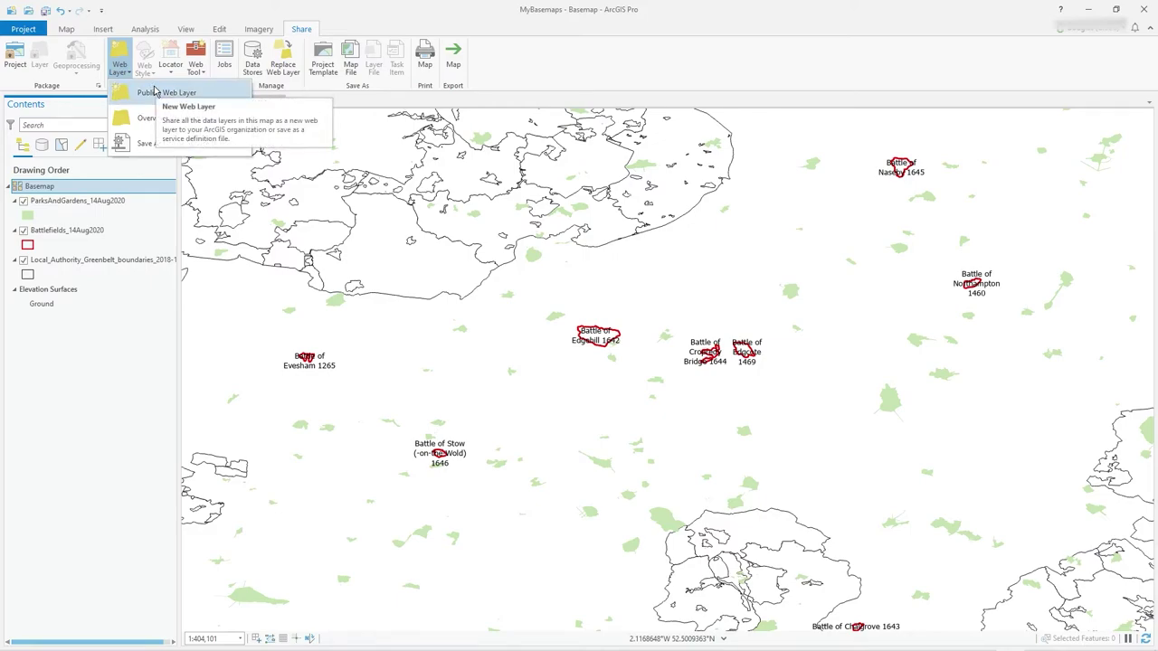
click(156, 92)
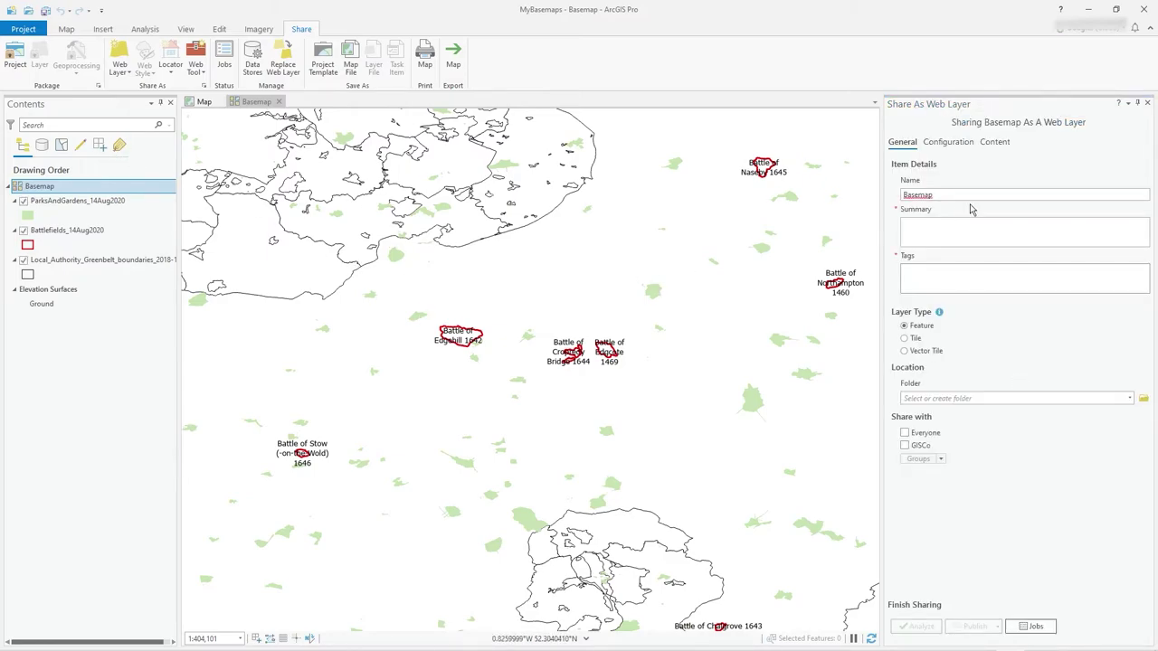
click(962, 197)
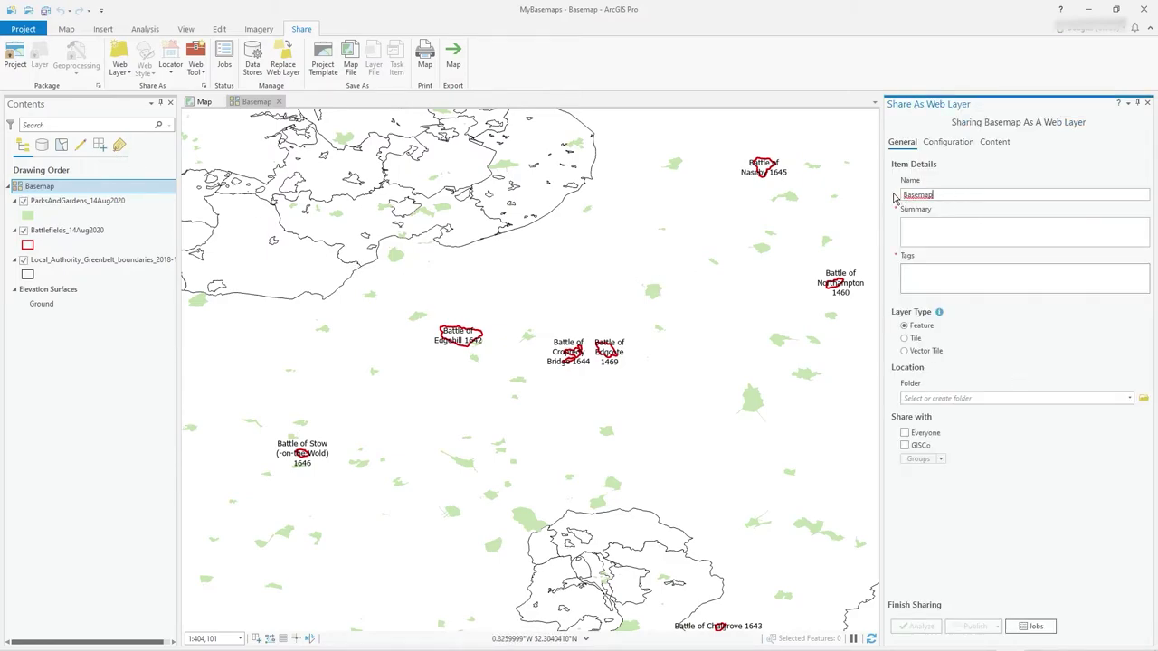
double_click(933, 194)
text(My New)
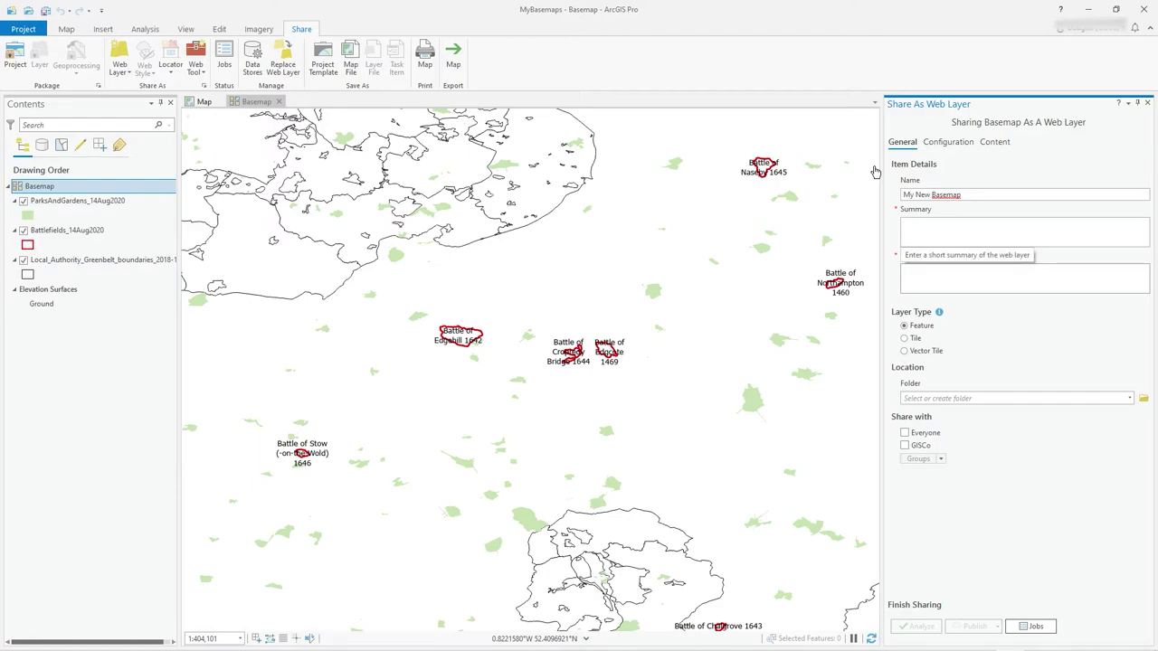
text(historic England data)
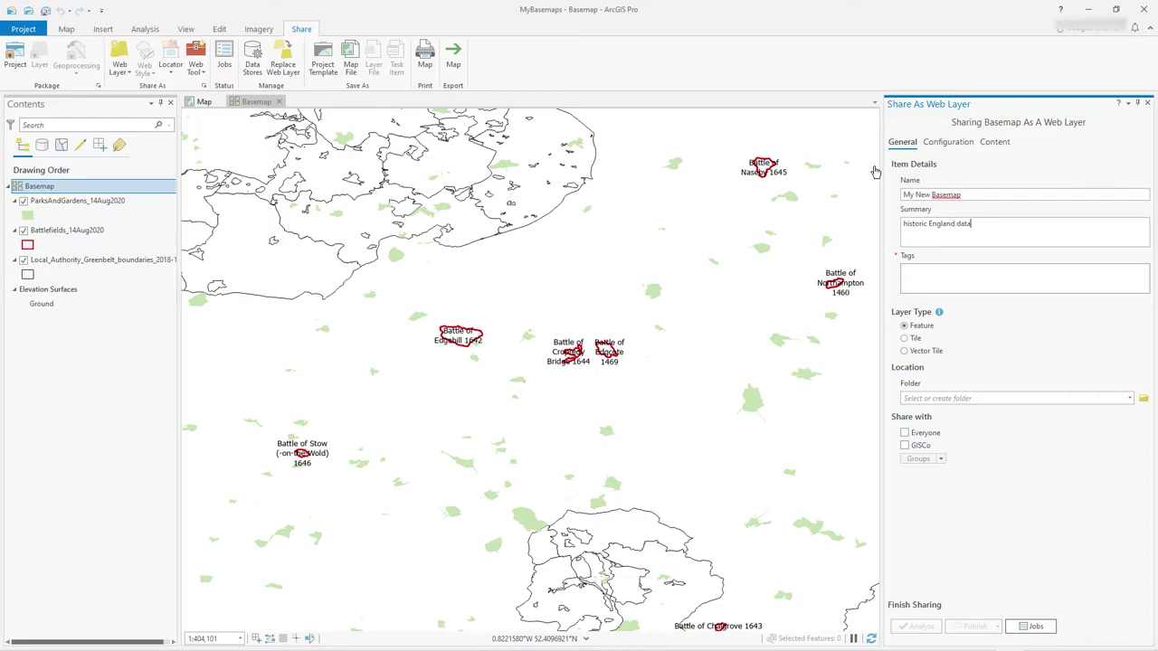
key(Tab)
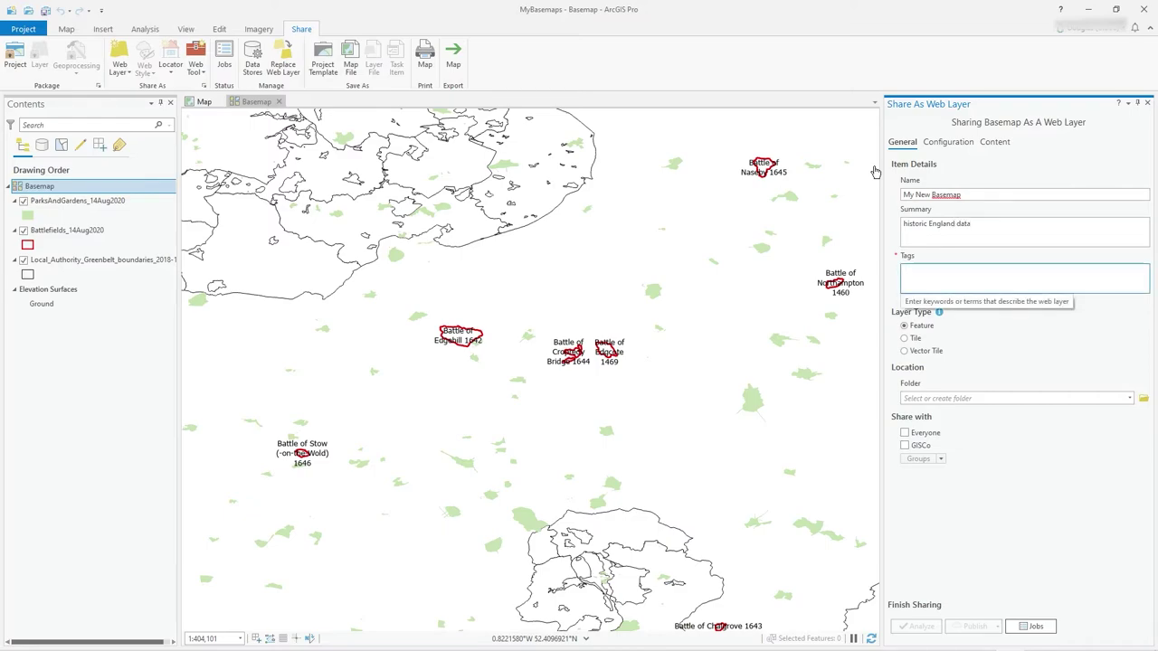
text(basema)
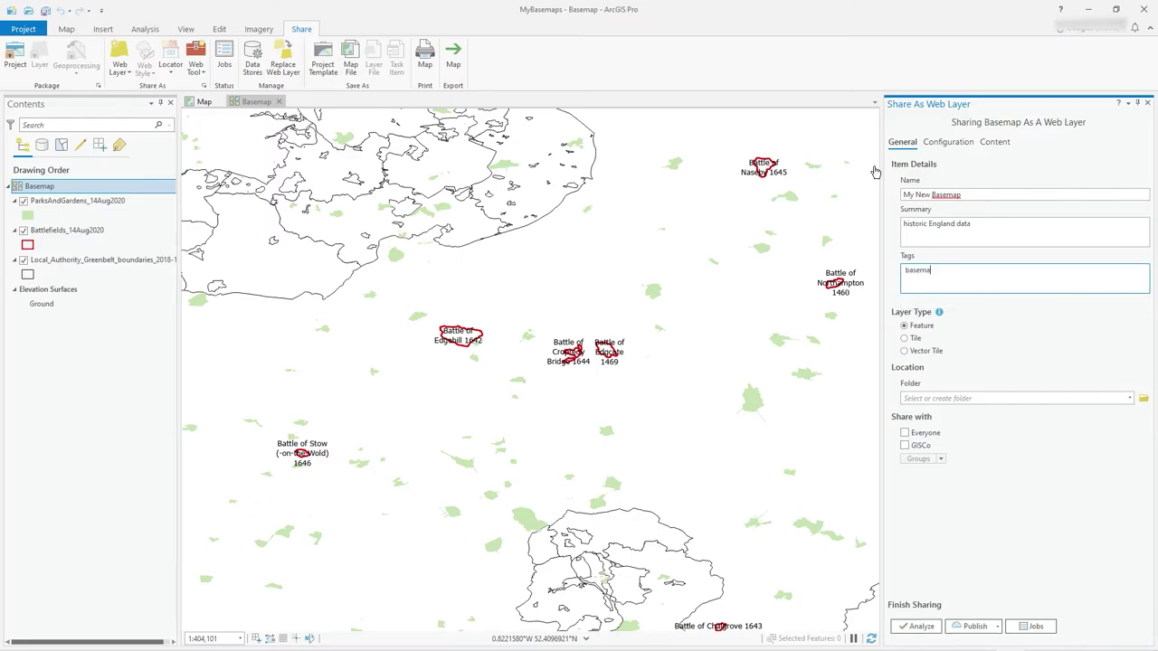
text(p)
key(Return)
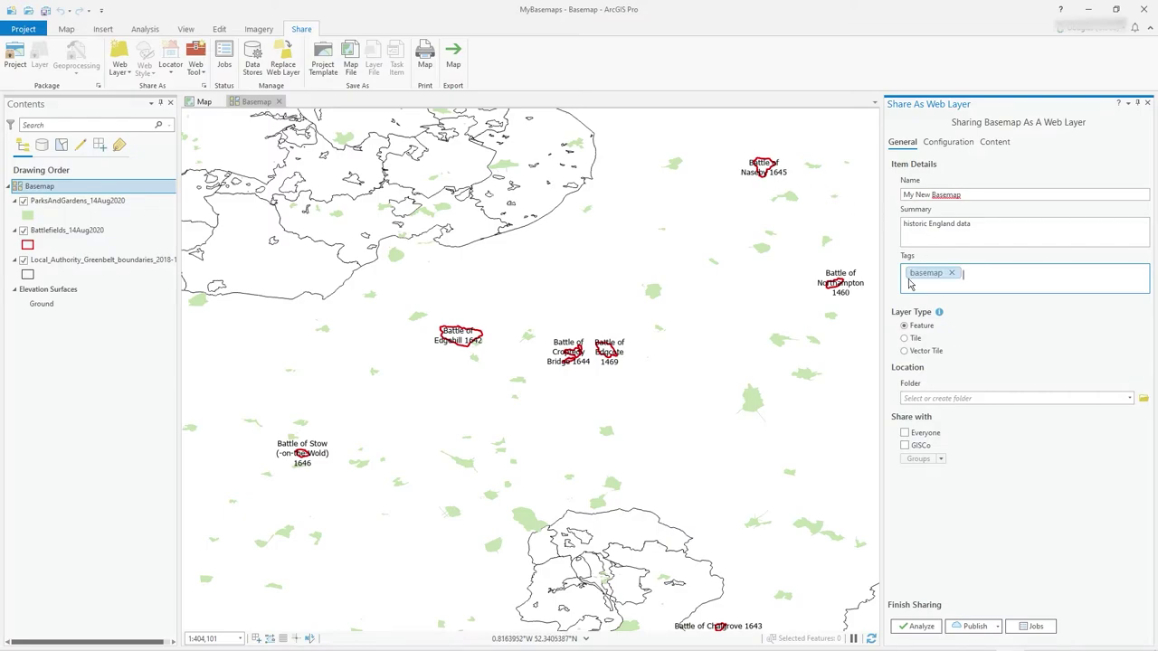
Step: Make it a Tile layer in the MyBasemaps folder and check that online folder
click(905, 339)
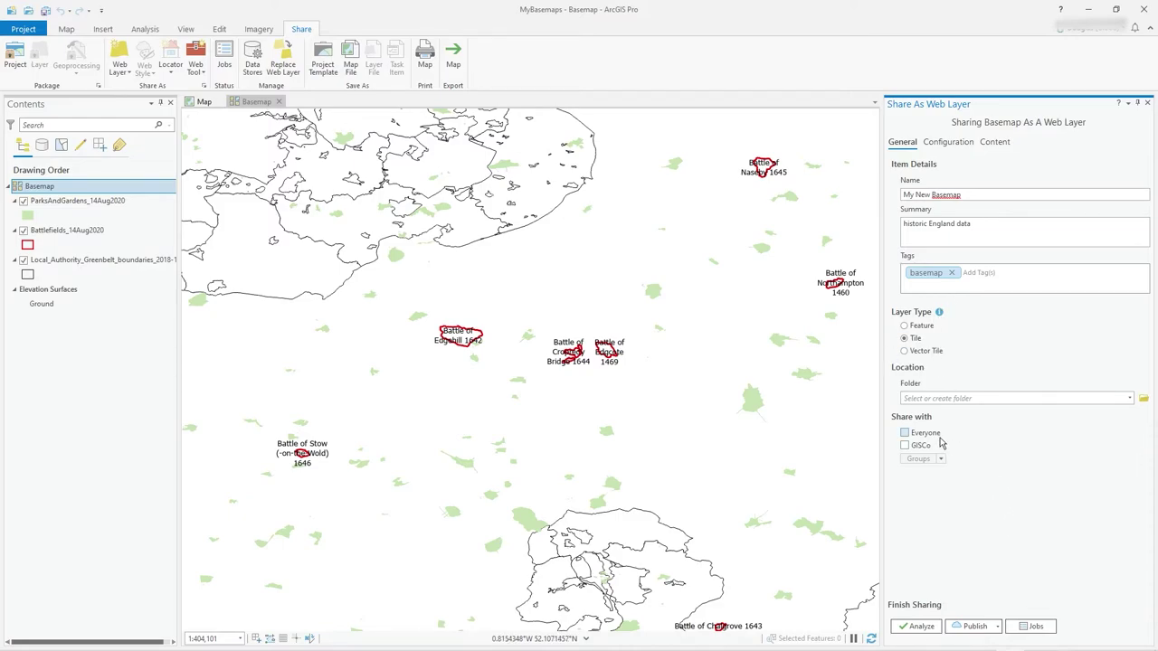
click(1129, 398)
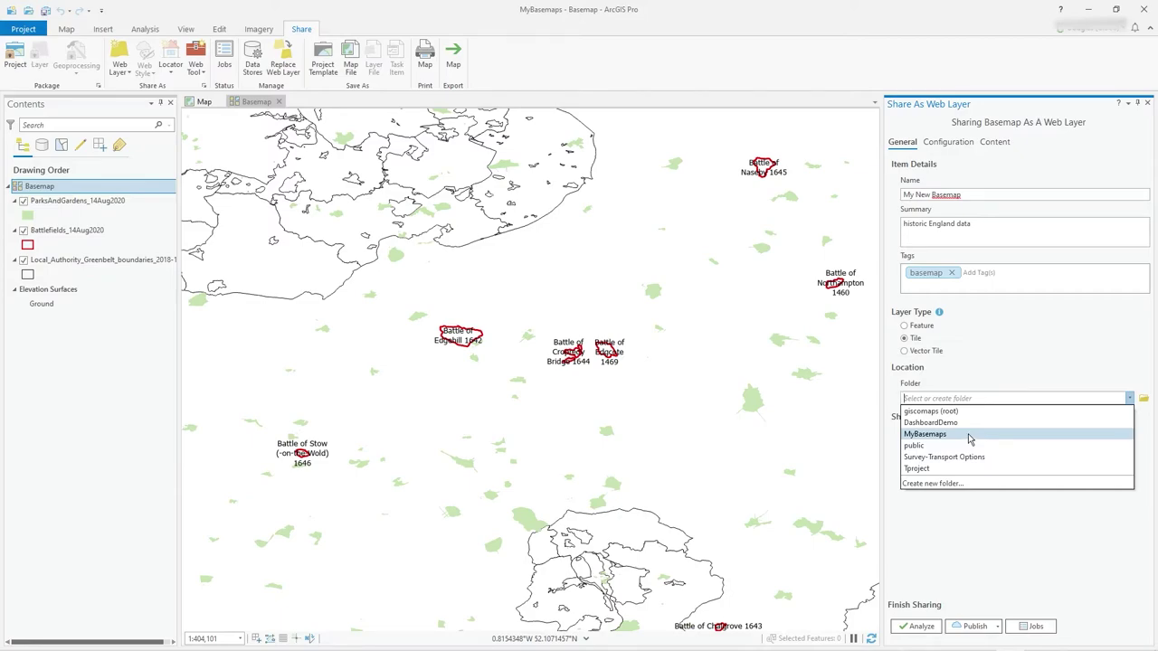
click(968, 435)
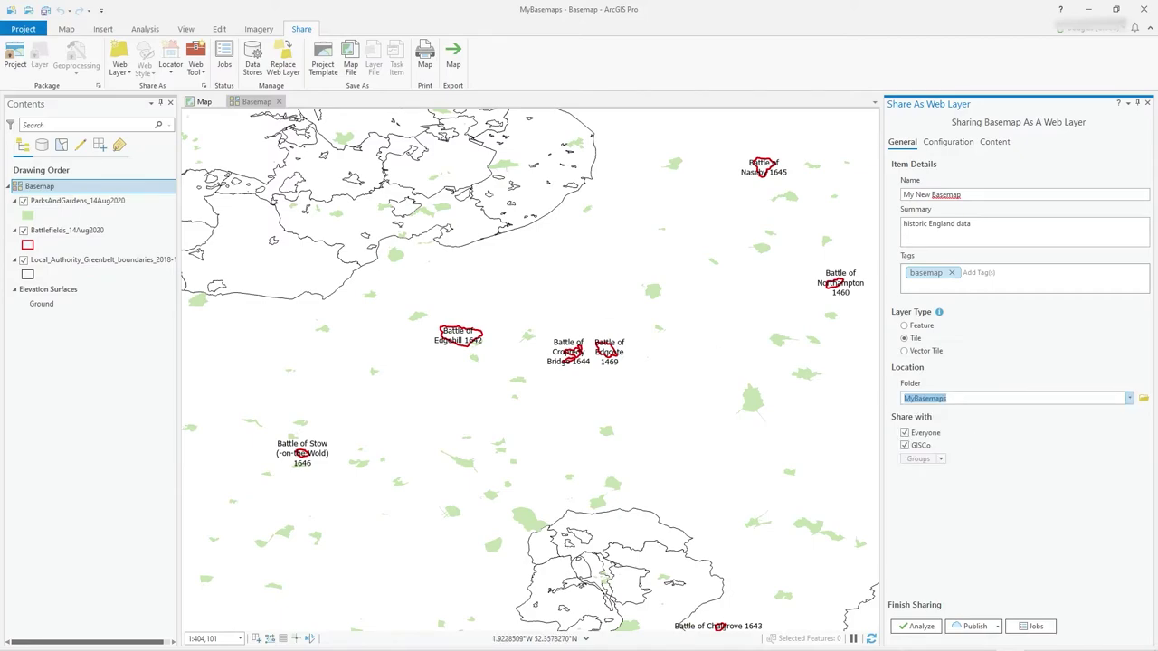
mouse_move(125, 644)
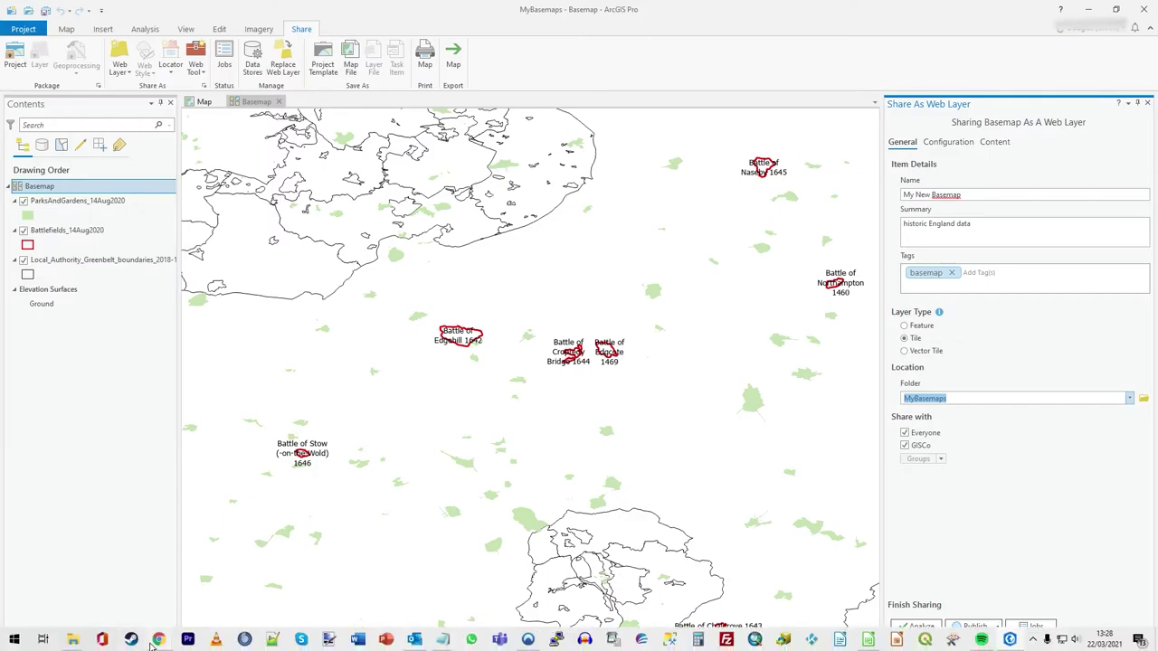
click(196, 600)
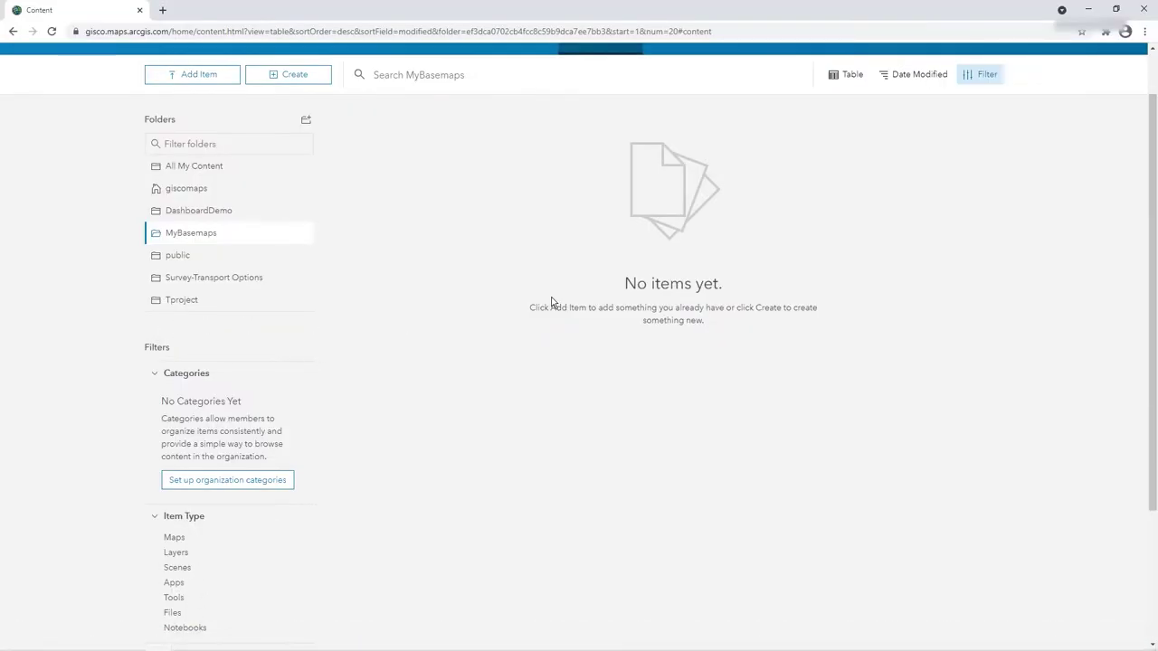
Step: Publish My New Basemap as a tile web layer and await the success message
key(alt+Tab)
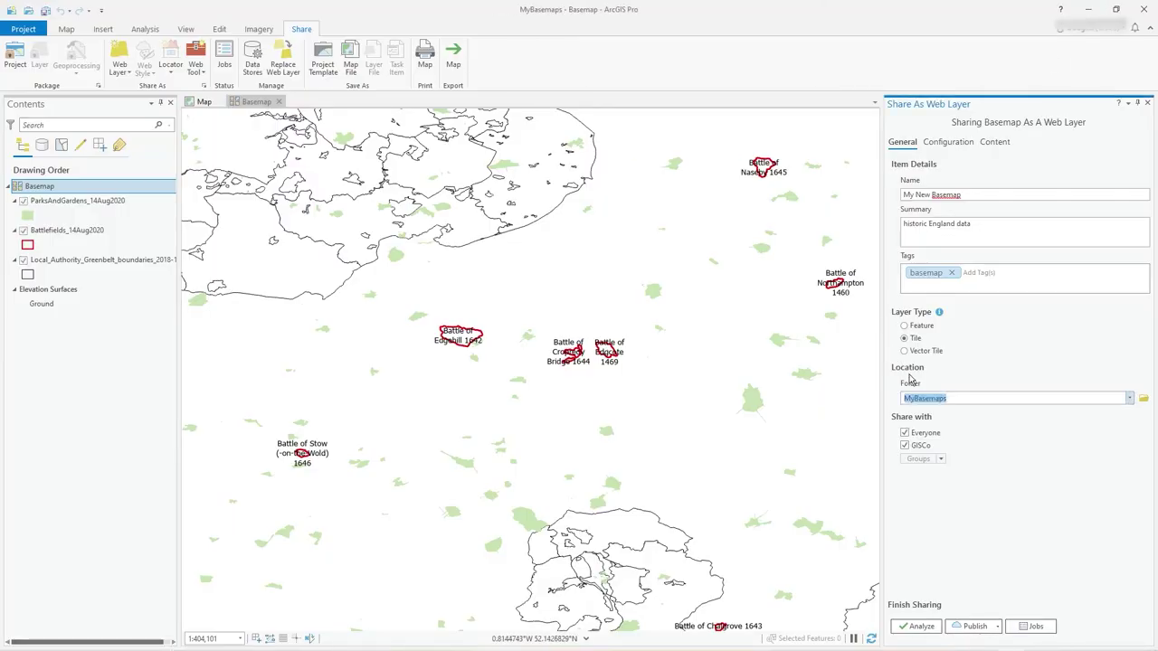
click(977, 626)
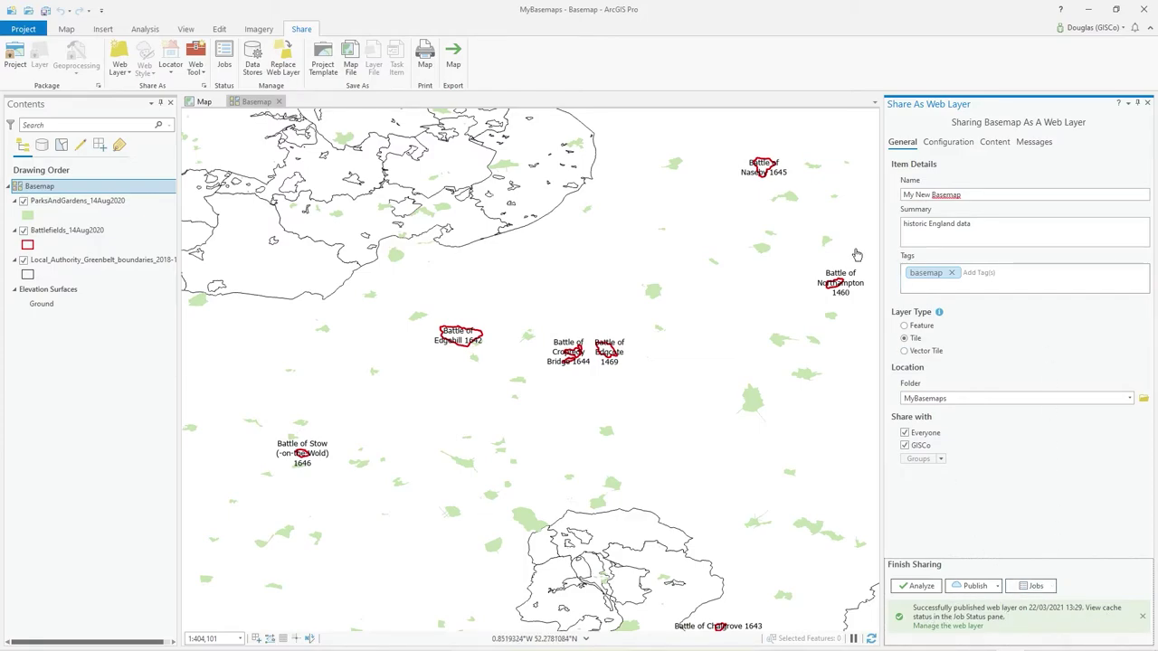
Step: Refresh the online MyBasemaps folder and open the My New Basemap tile layer item
mouse_move(272, 641)
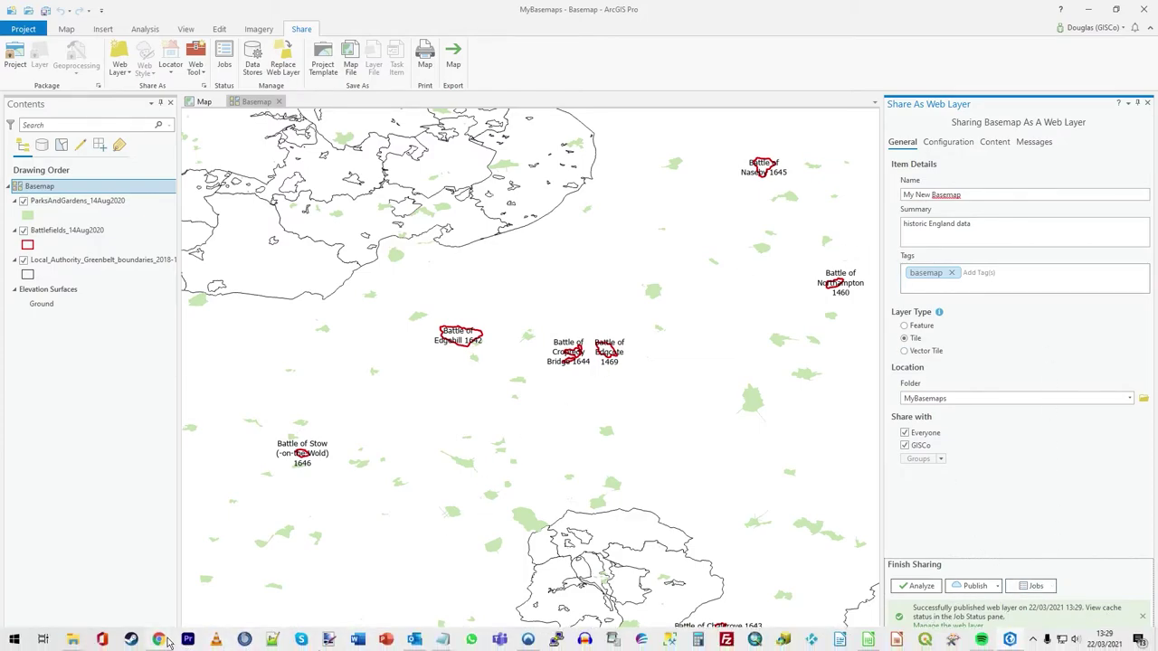
mouse_move(159, 641)
click(238, 589)
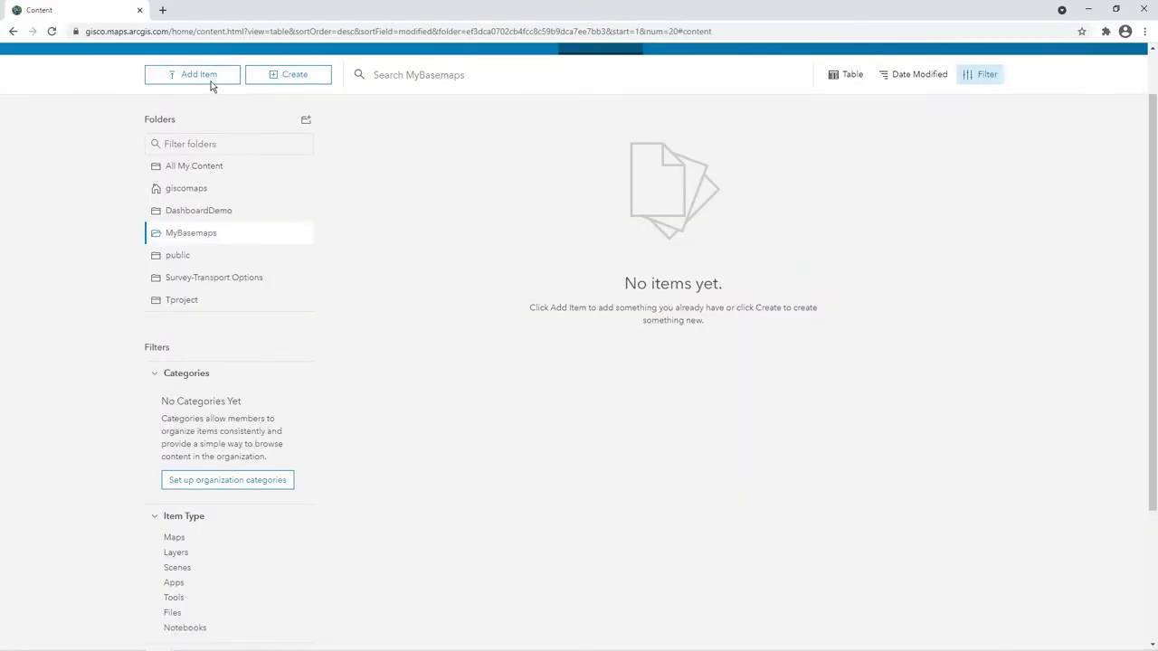
click(53, 32)
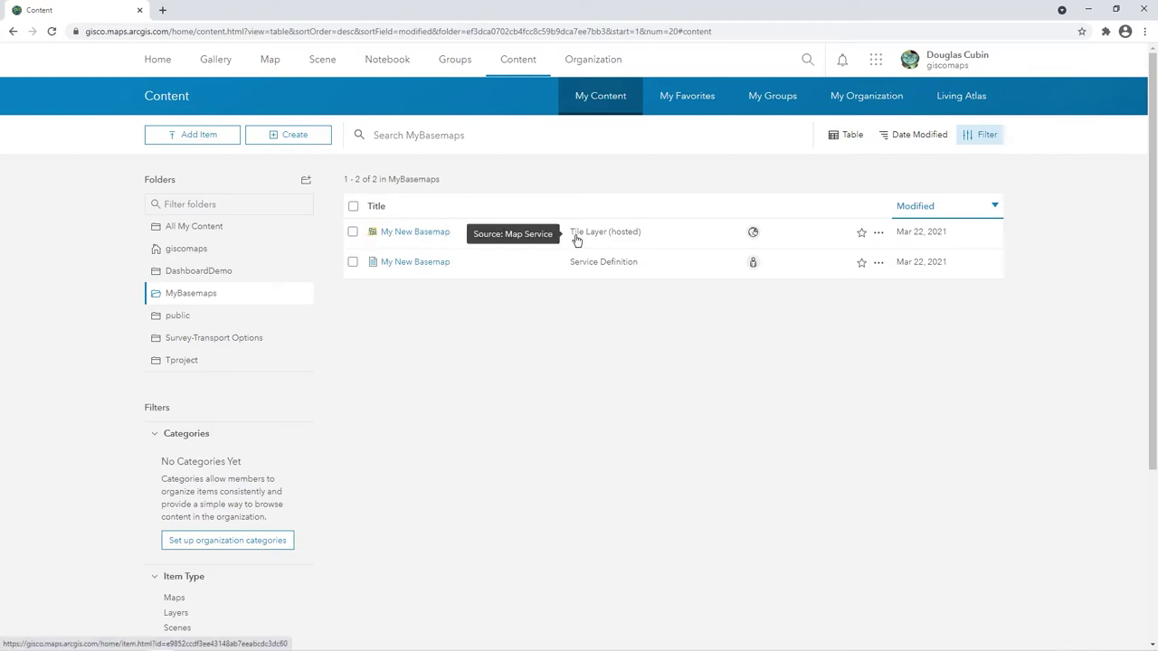
click(425, 235)
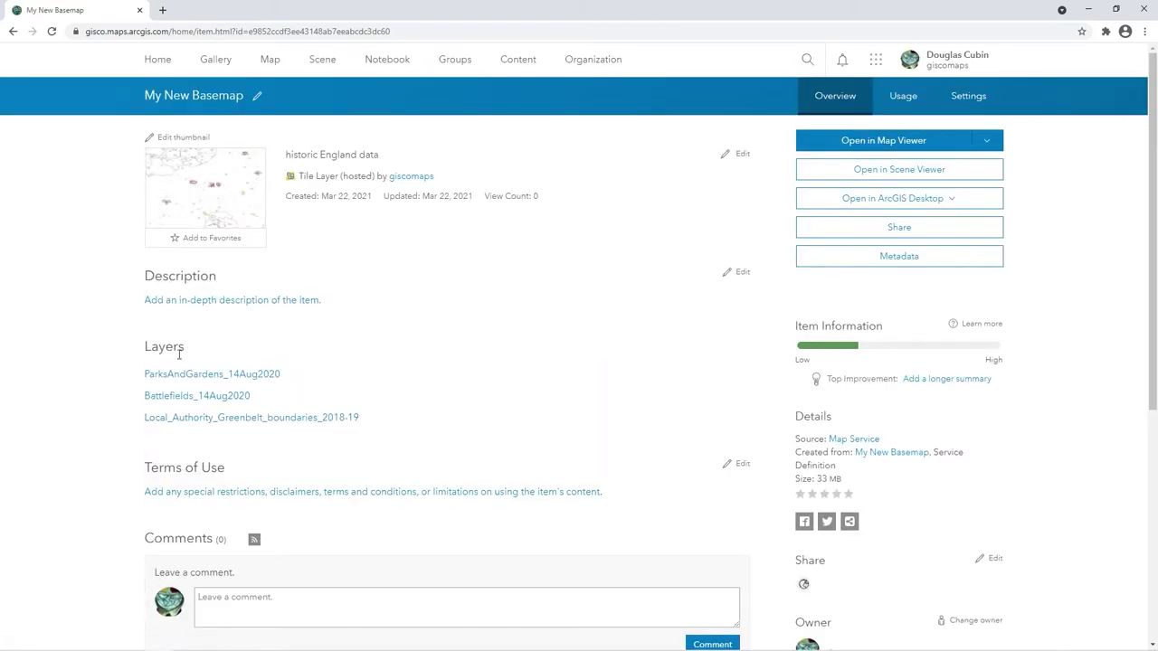
Step: Add the My New Basemap tile layer to a new map in Map Viewer
click(989, 144)
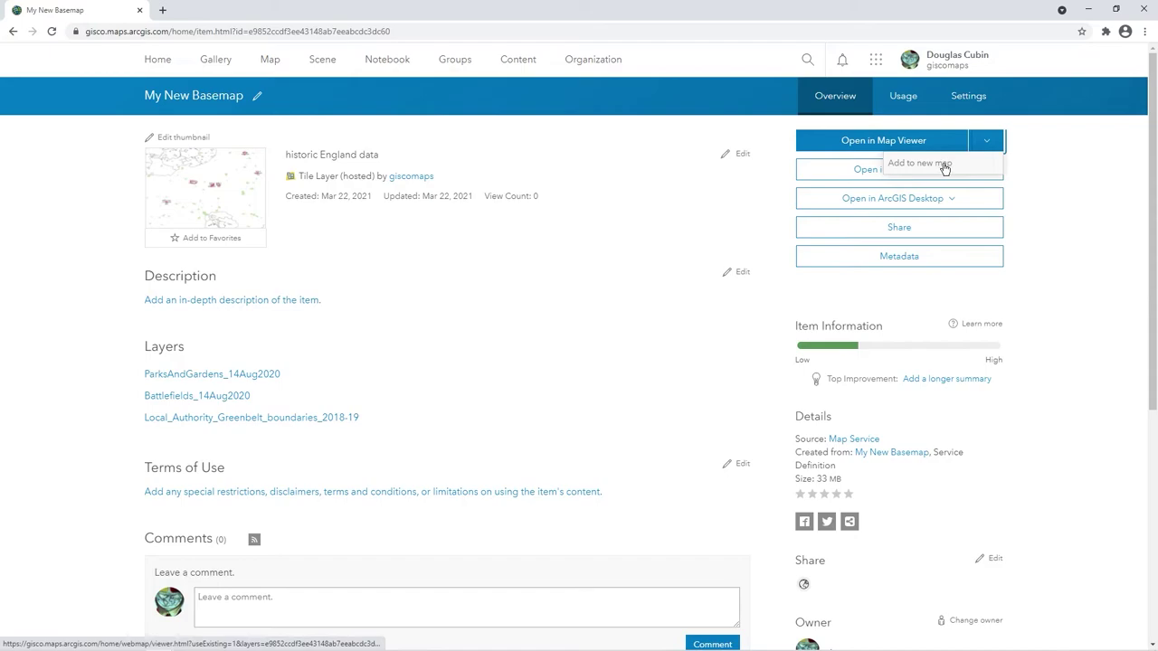
click(1009, 144)
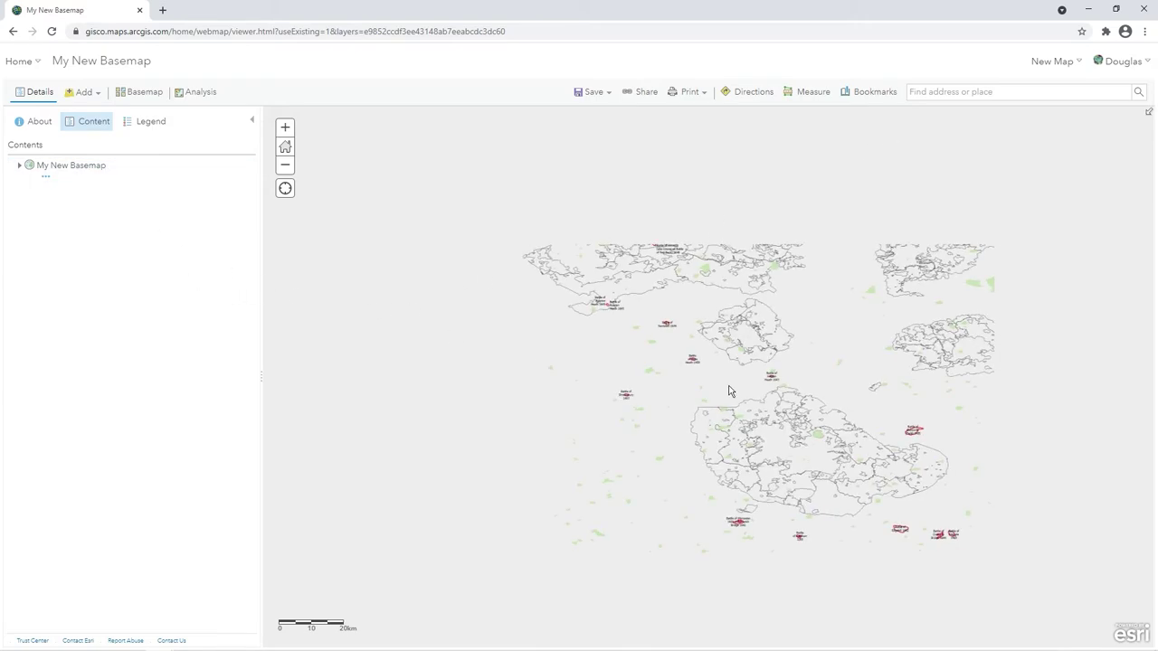
Step: Zoom in and pan across the basemap to inspect the Hopton Heath and Nantwich battlefield labels
scroll(731, 390, down, 1)
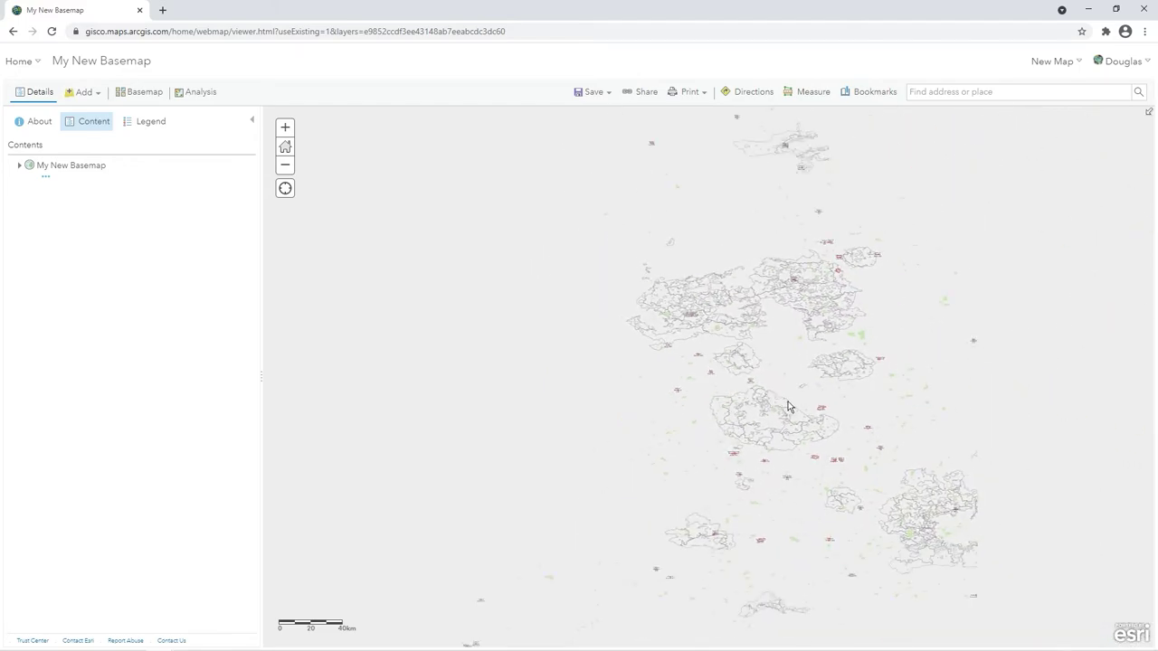
drag(796, 400, 646, 398)
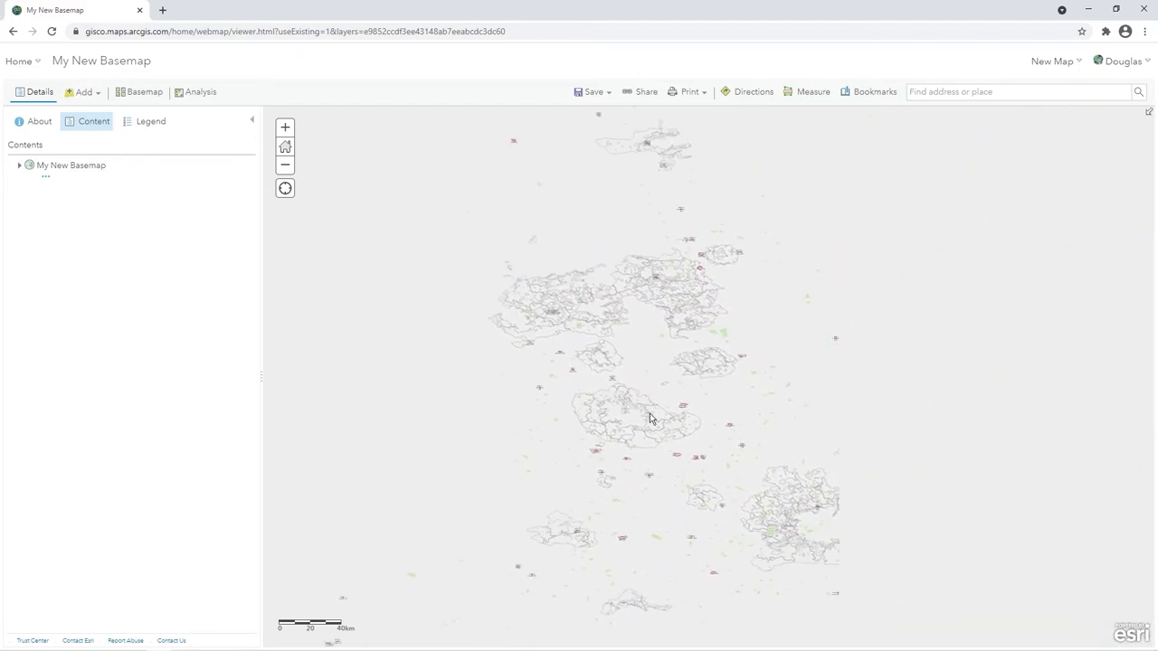
scroll(650, 416, up, 1)
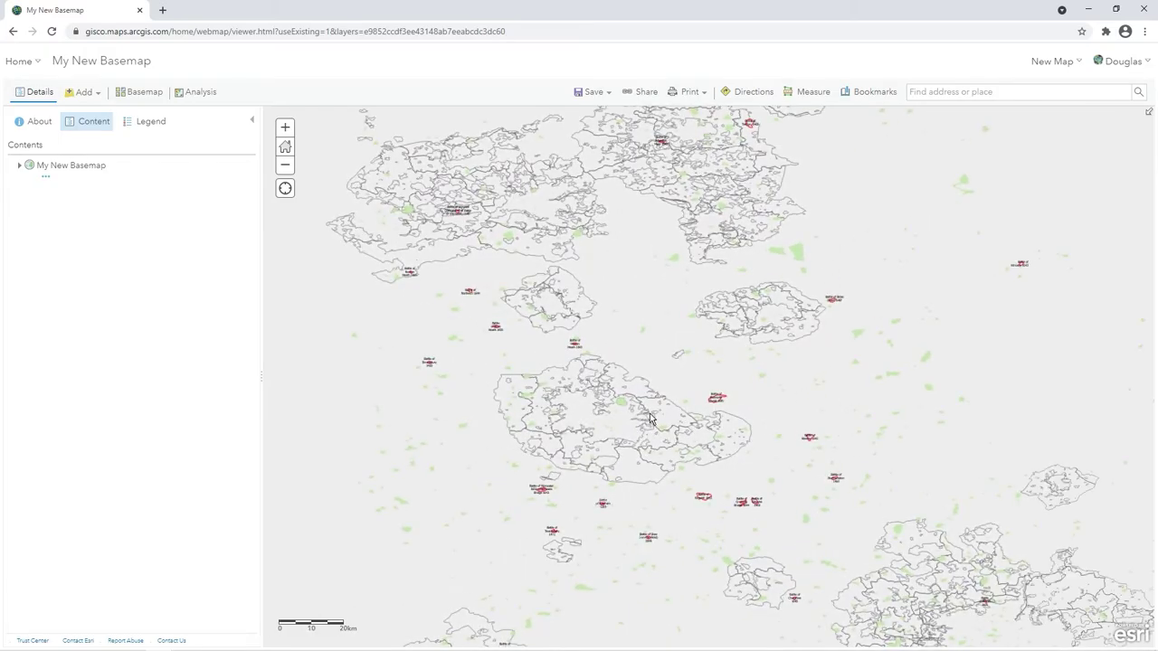
scroll(649, 416, up, 1)
scroll(736, 405, up, 1)
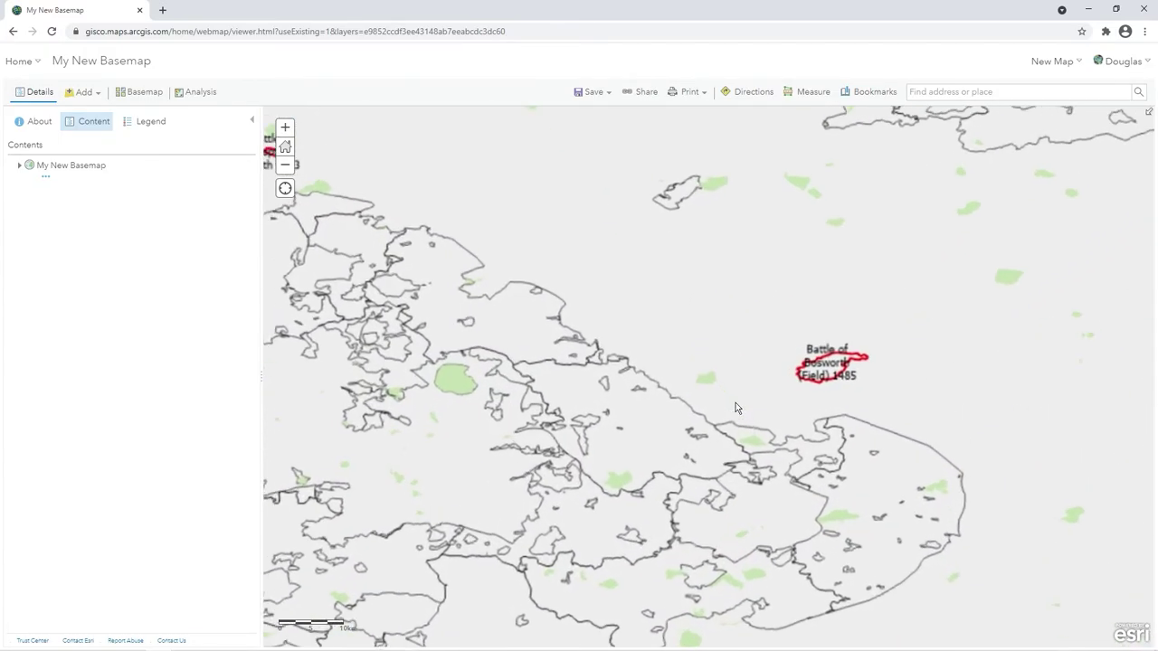
drag(736, 407, 889, 432)
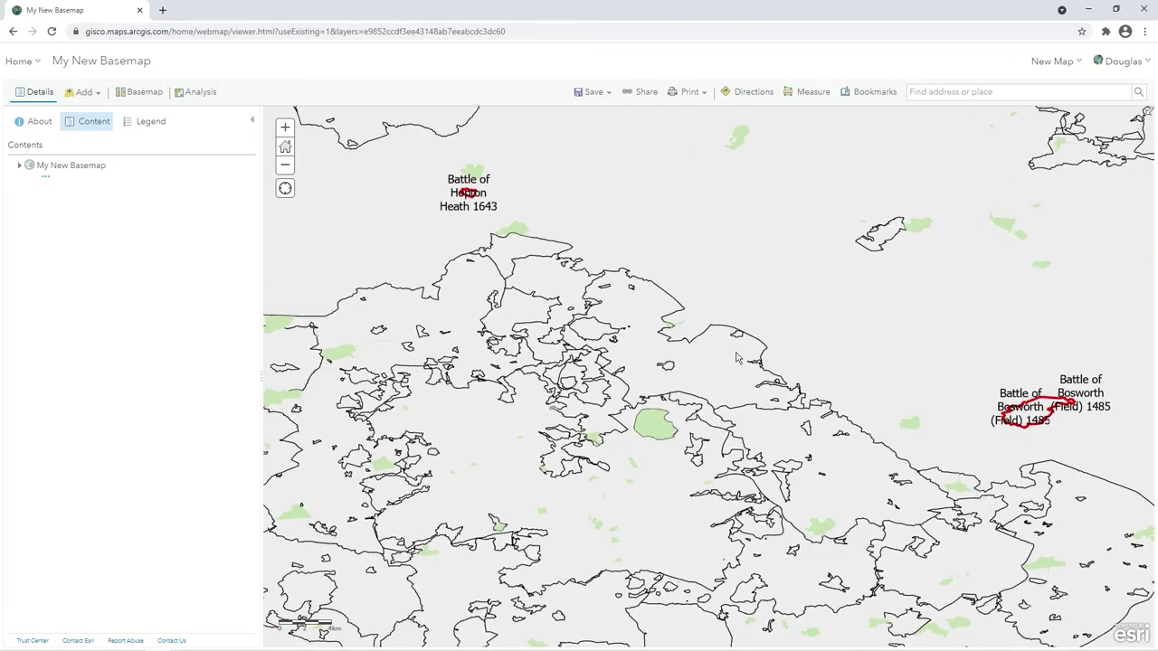
drag(701, 334, 1014, 453)
drag(527, 300, 696, 465)
Step: Zoom back out to the 20 km scale and pan north to check the greenbelt boundary outlines
scroll(582, 356, up, 1)
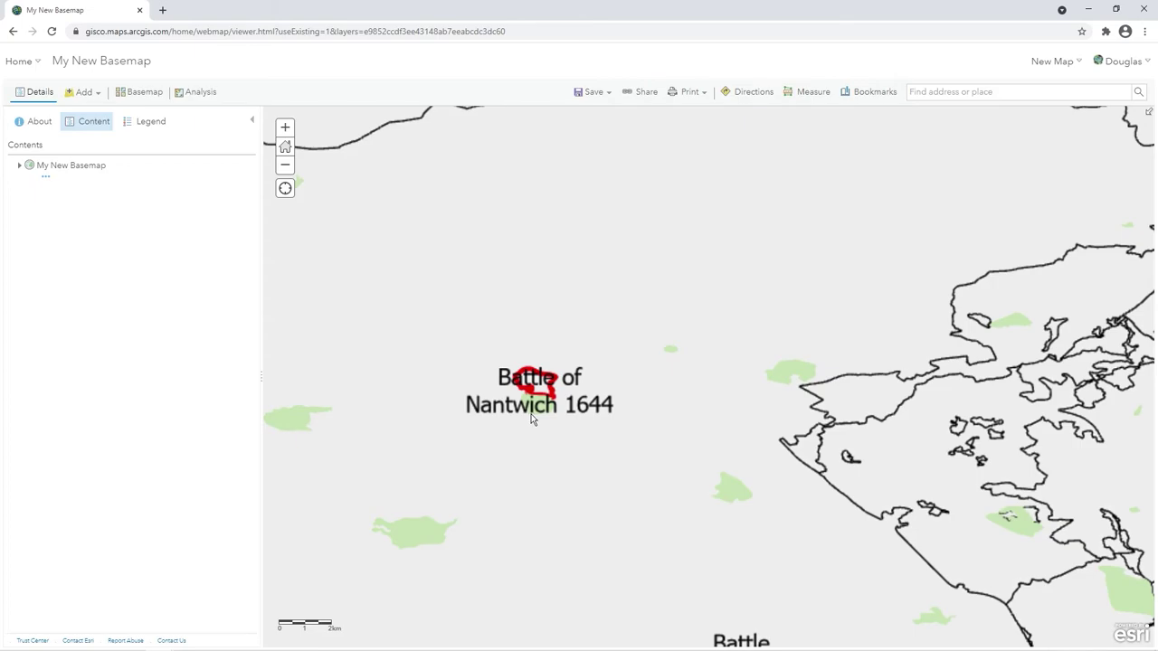
scroll(532, 417, down, 1)
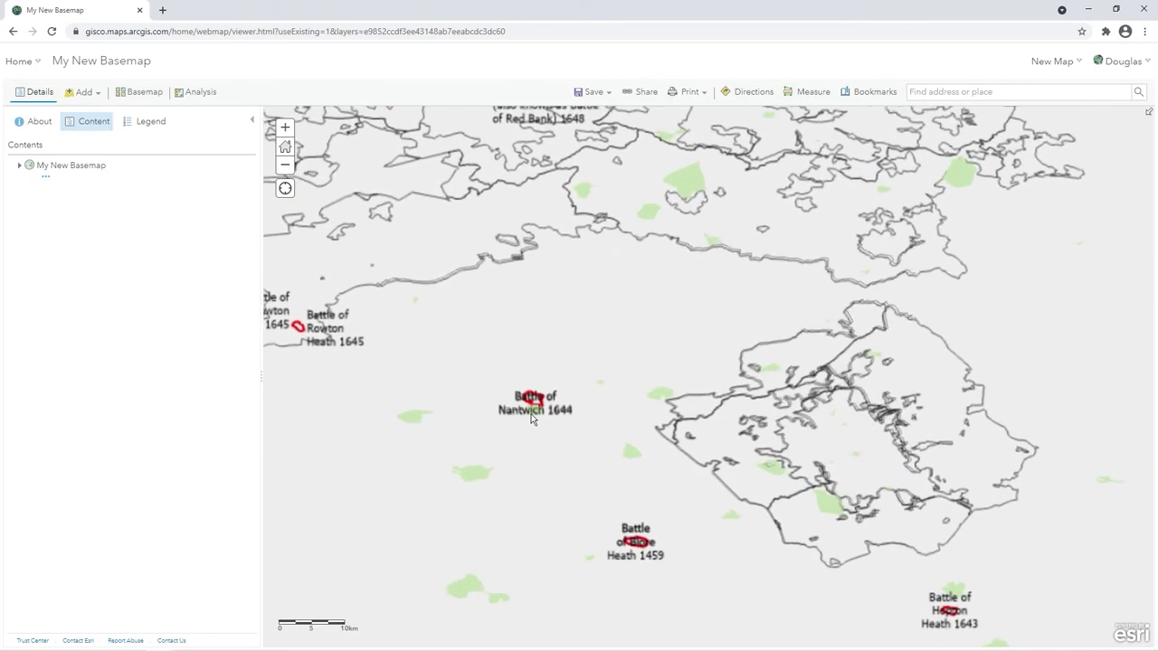
scroll(532, 418, down, 2)
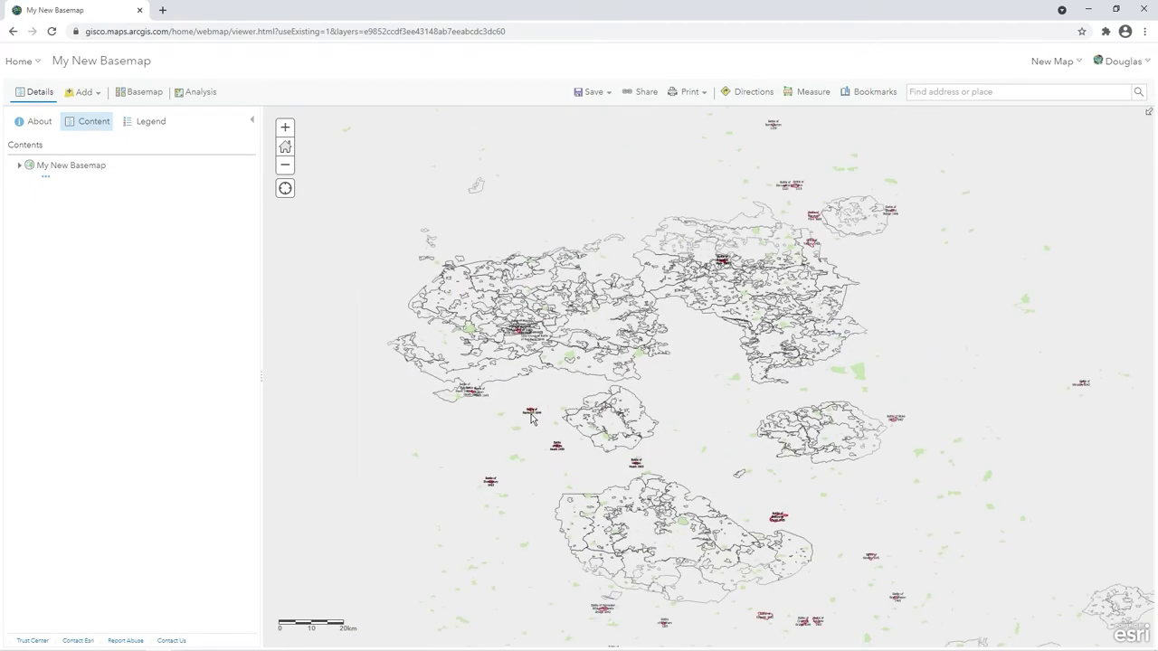
drag(776, 335, 650, 486)
drag(695, 361, 717, 578)
drag(642, 431, 700, 339)
scroll(700, 339, down, 1)
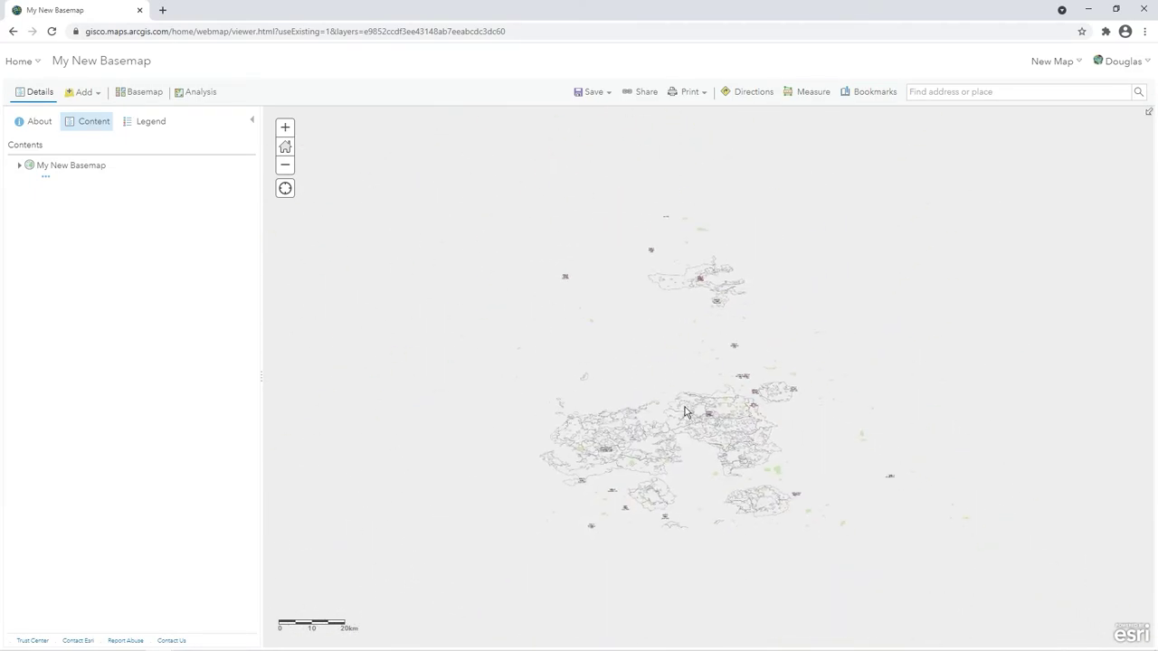
scroll(701, 339, up, 1)
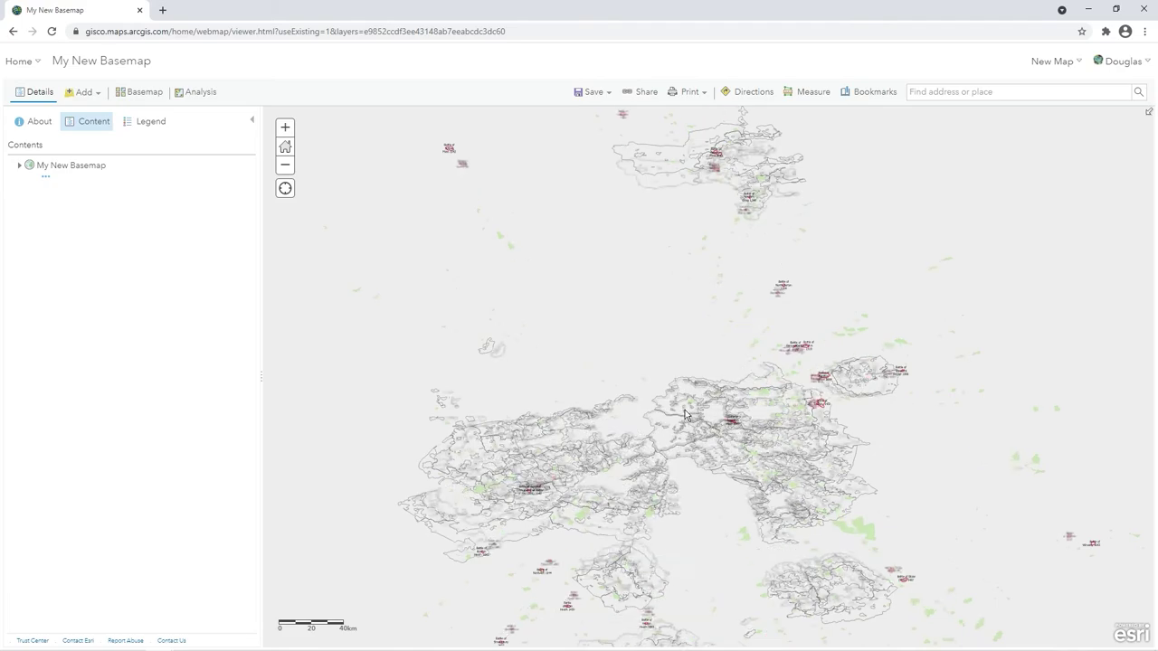
Step: Add the SSSI layer from My Content above My New Basemap, then zoom in on its blue polygons
click(48, 181)
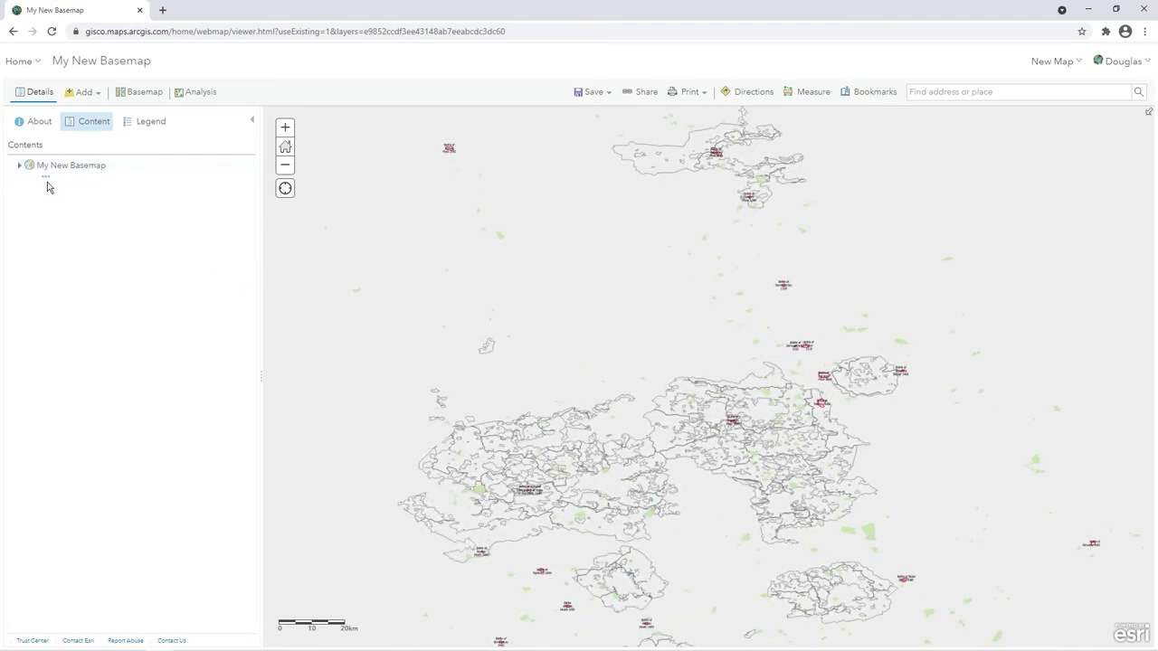
click(99, 96)
click(103, 114)
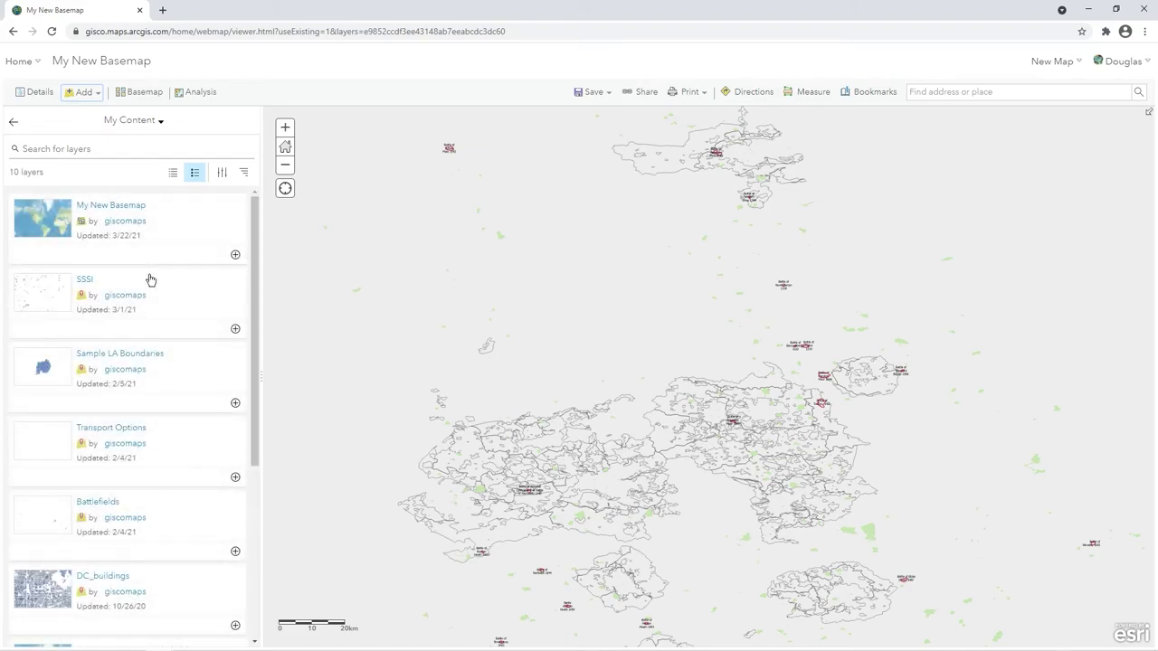
click(237, 331)
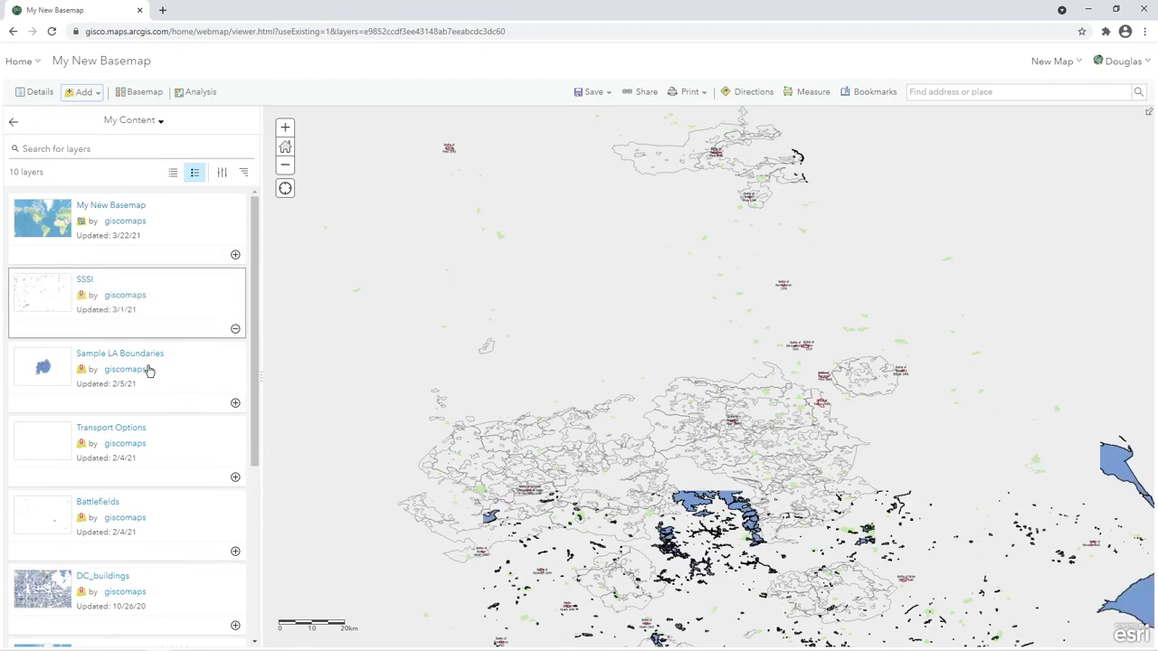
click(15, 124)
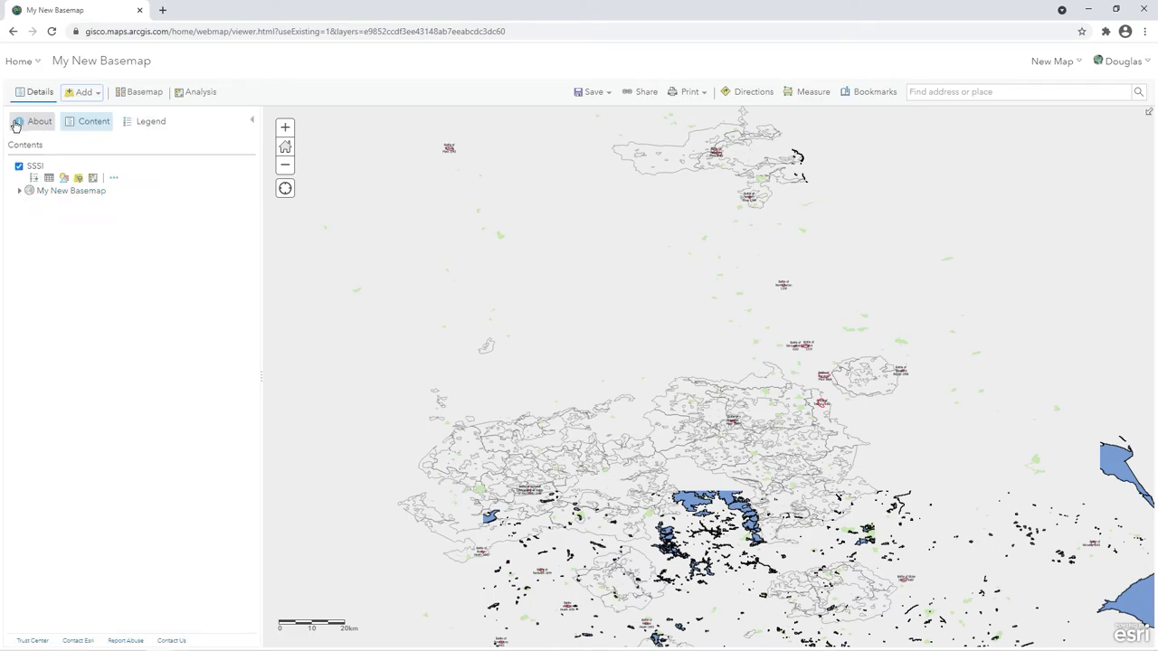
drag(837, 488, 710, 244)
scroll(710, 244, up, 2)
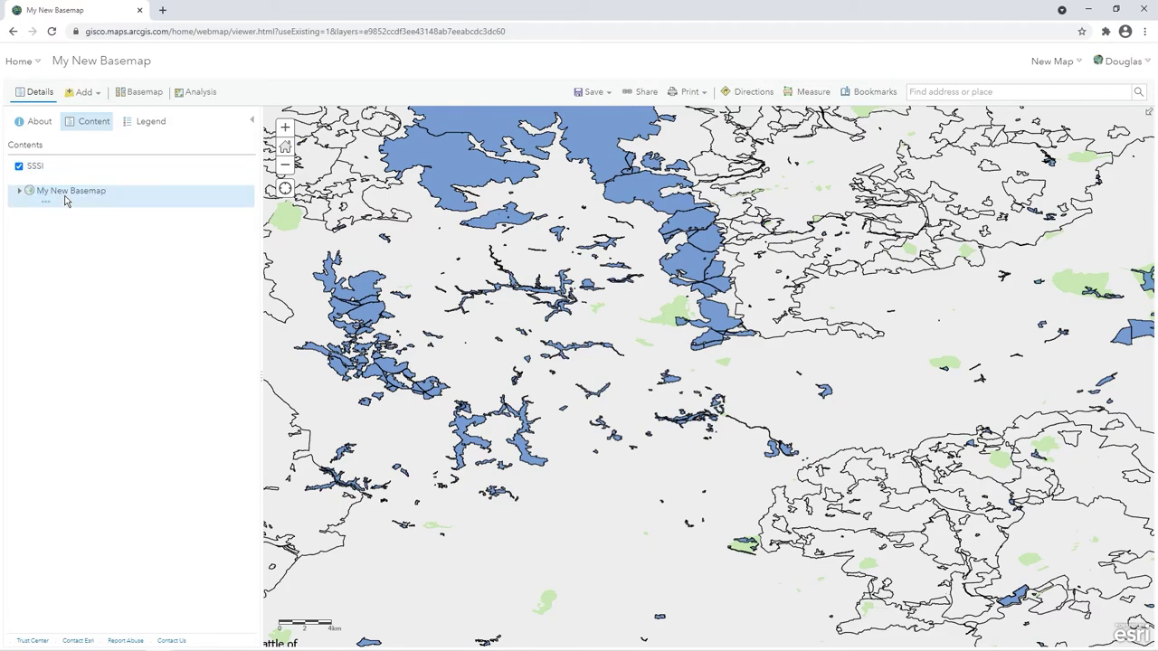
Step: Expand the My New Basemap group and view its sub-layer's transparency without changing it
click(112, 180)
click(76, 199)
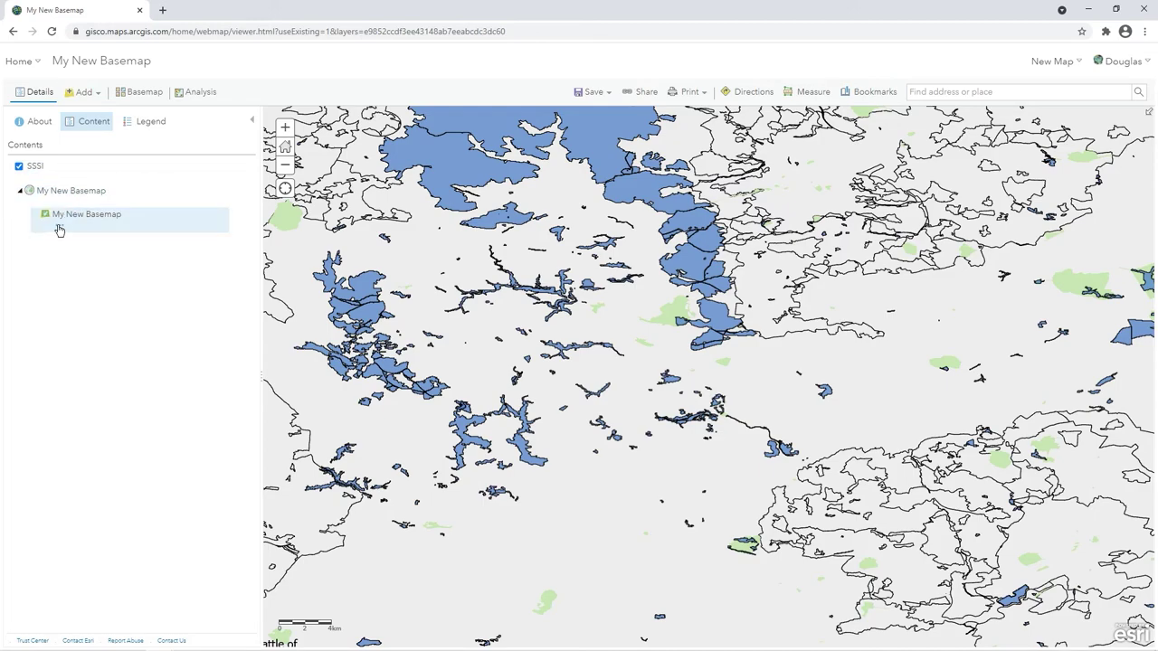
click(59, 229)
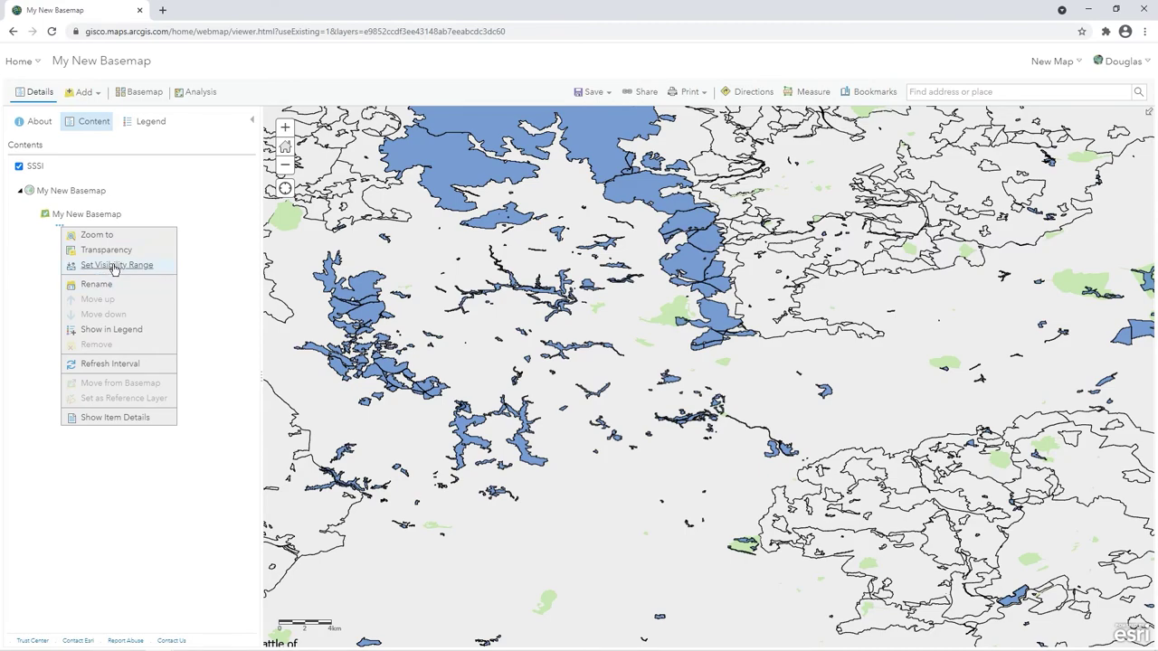
mouse_move(116, 256)
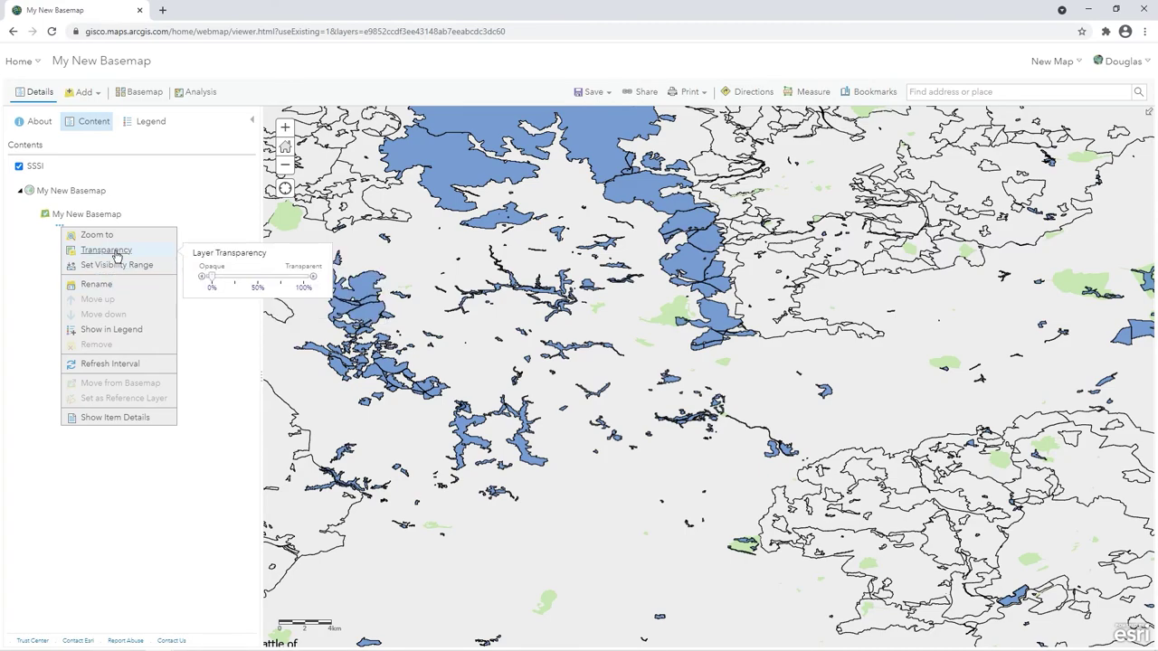
click(41, 299)
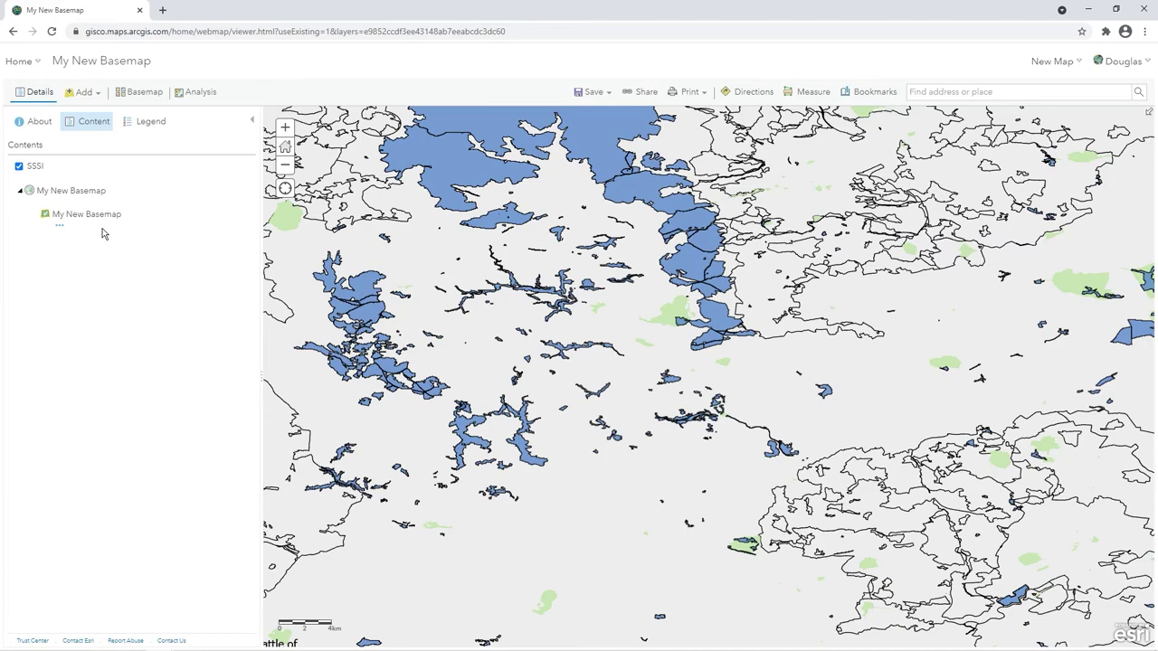
Step: Browse the Map Viewer basemap gallery and close it, keeping the current basemap
click(142, 94)
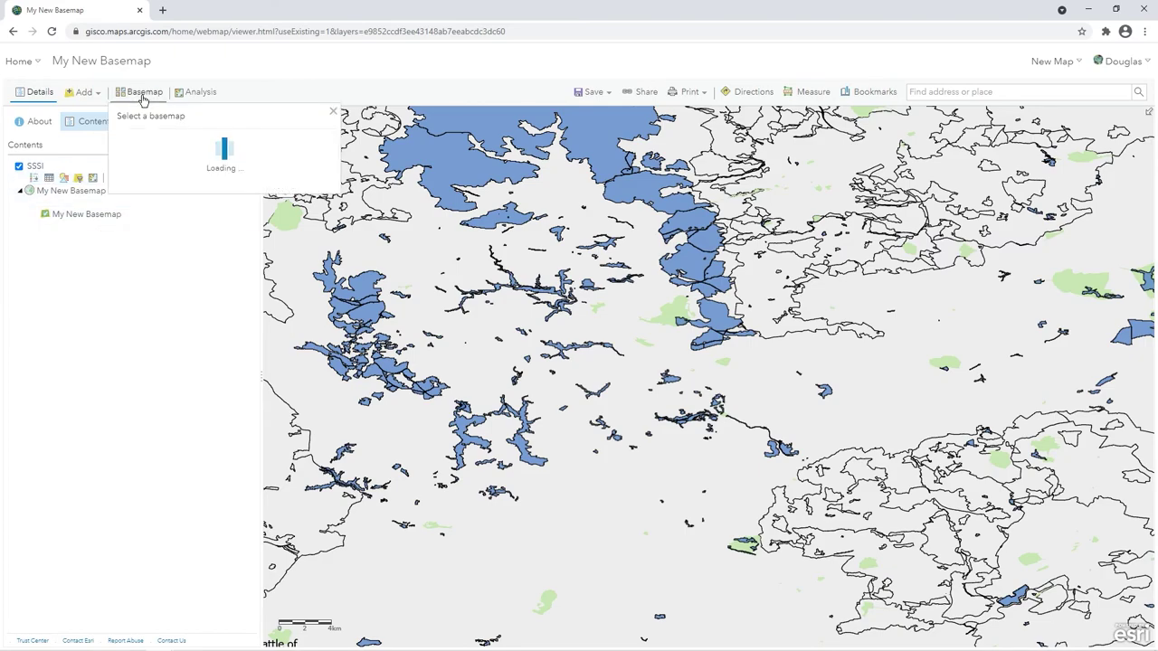
scroll(271, 291, down, 2)
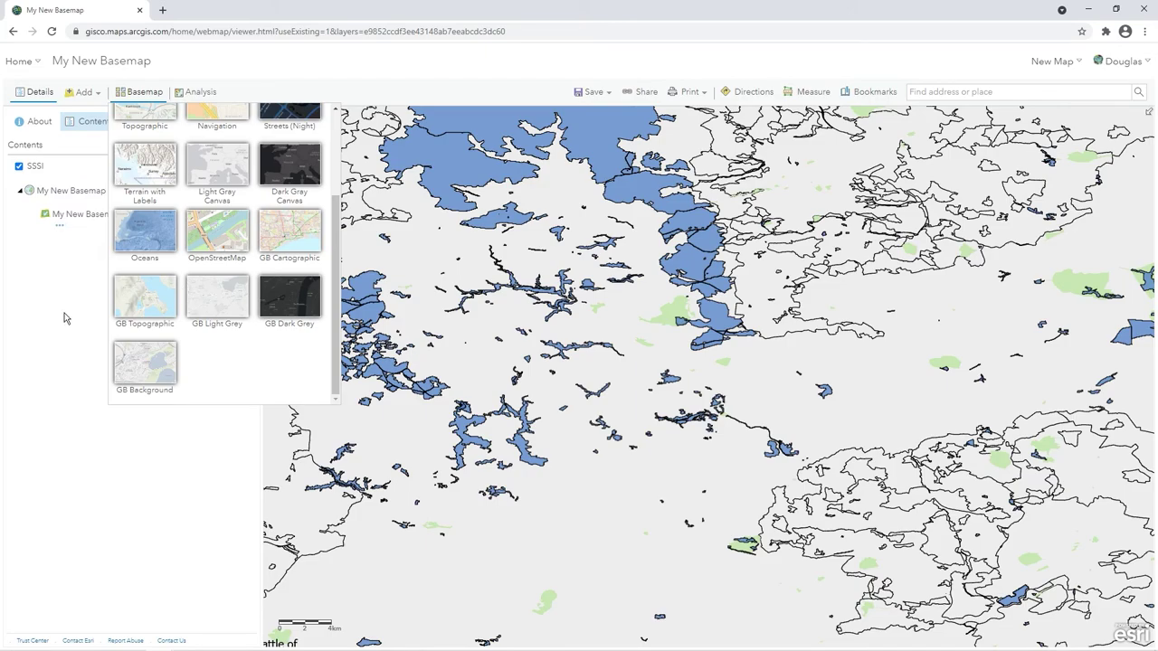
click(39, 326)
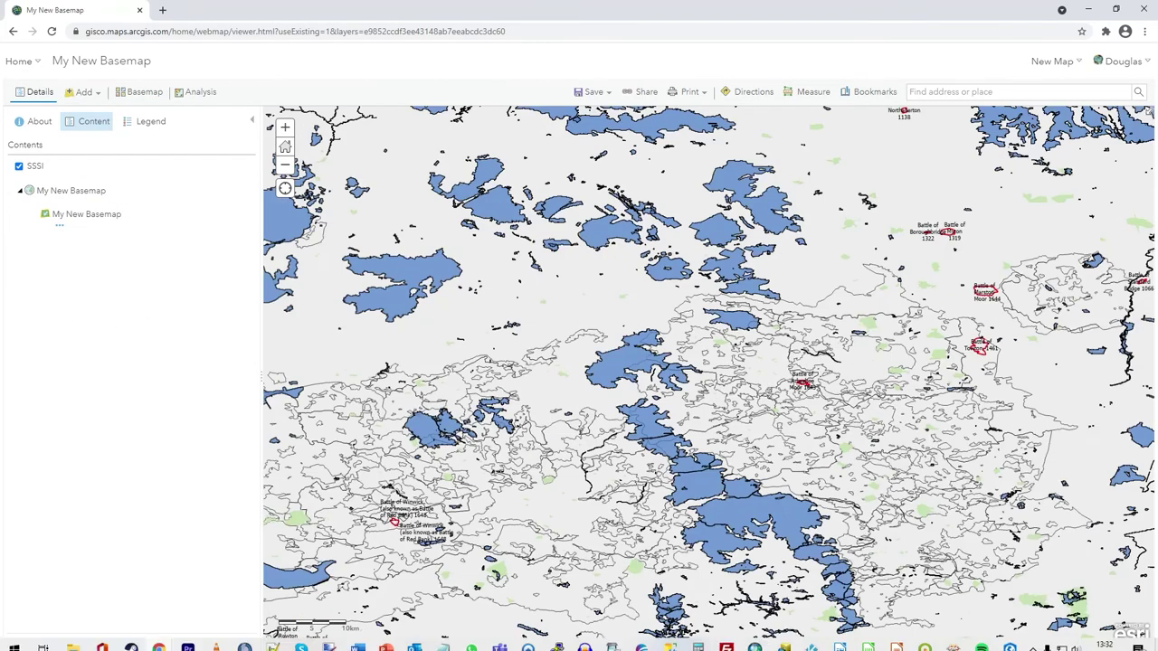
Step: Return to ArcGIS Pro's world topographic Map and browse its basemap gallery for the custom Basemap
mouse_move(1002, 645)
click(1009, 588)
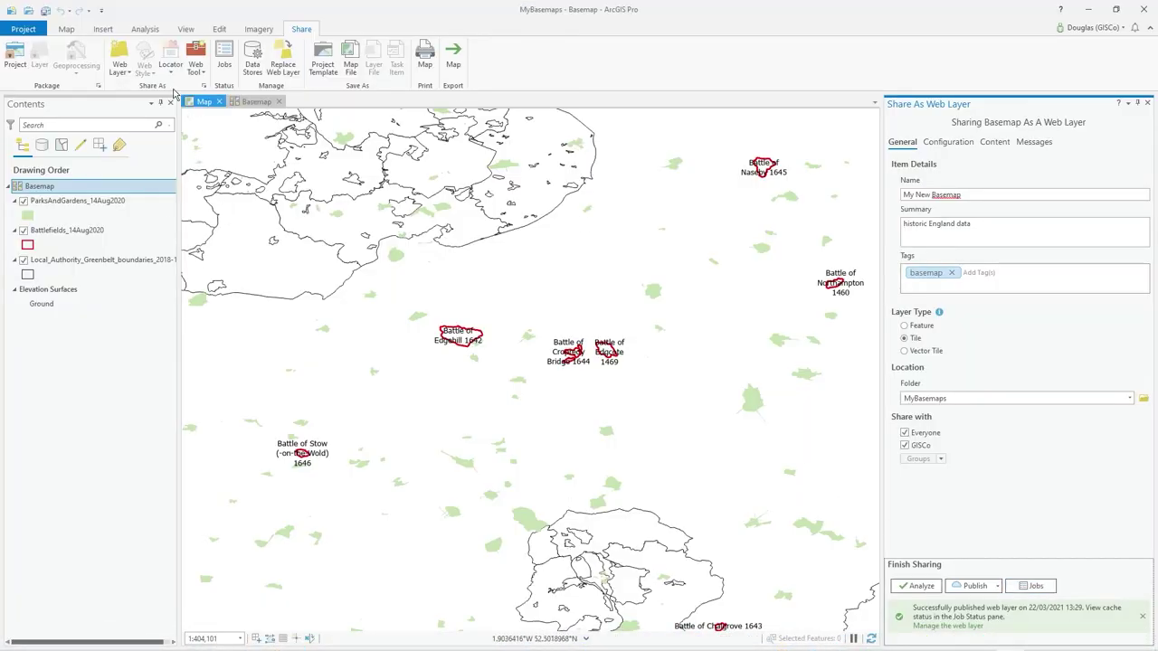
click(205, 103)
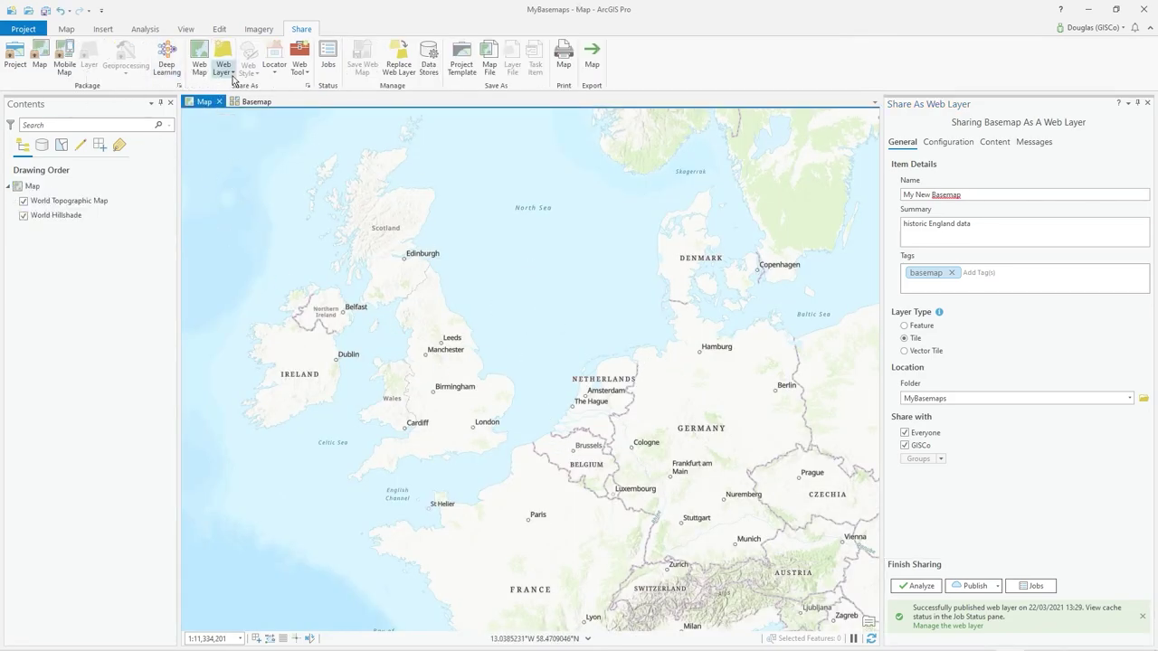
click(67, 30)
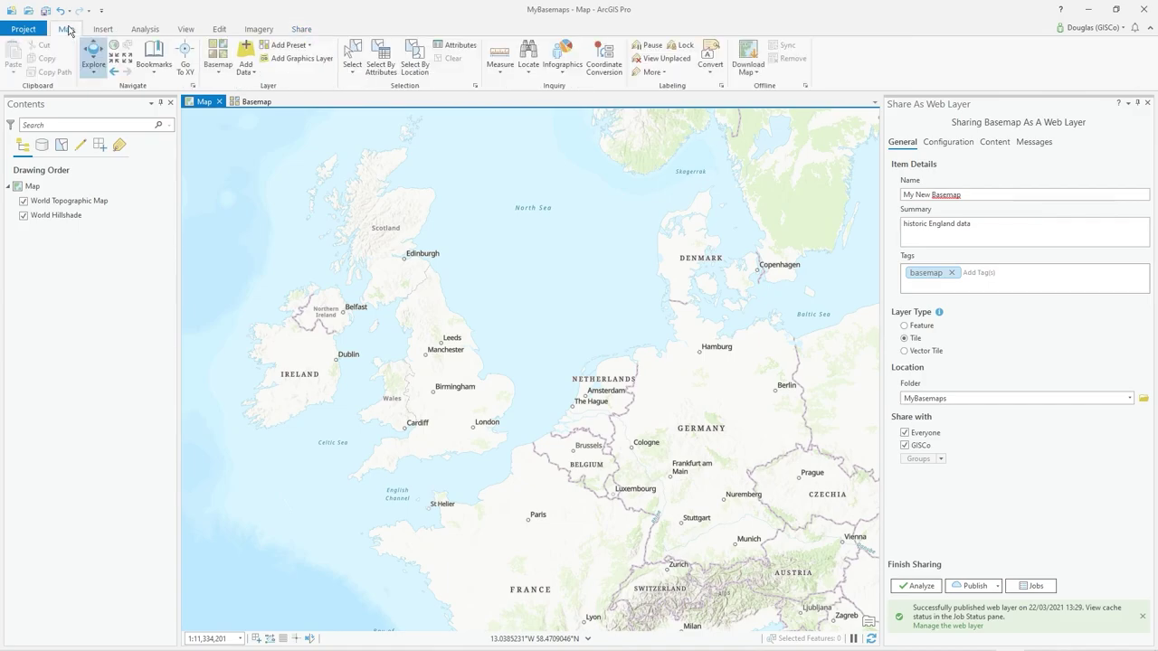
click(226, 69)
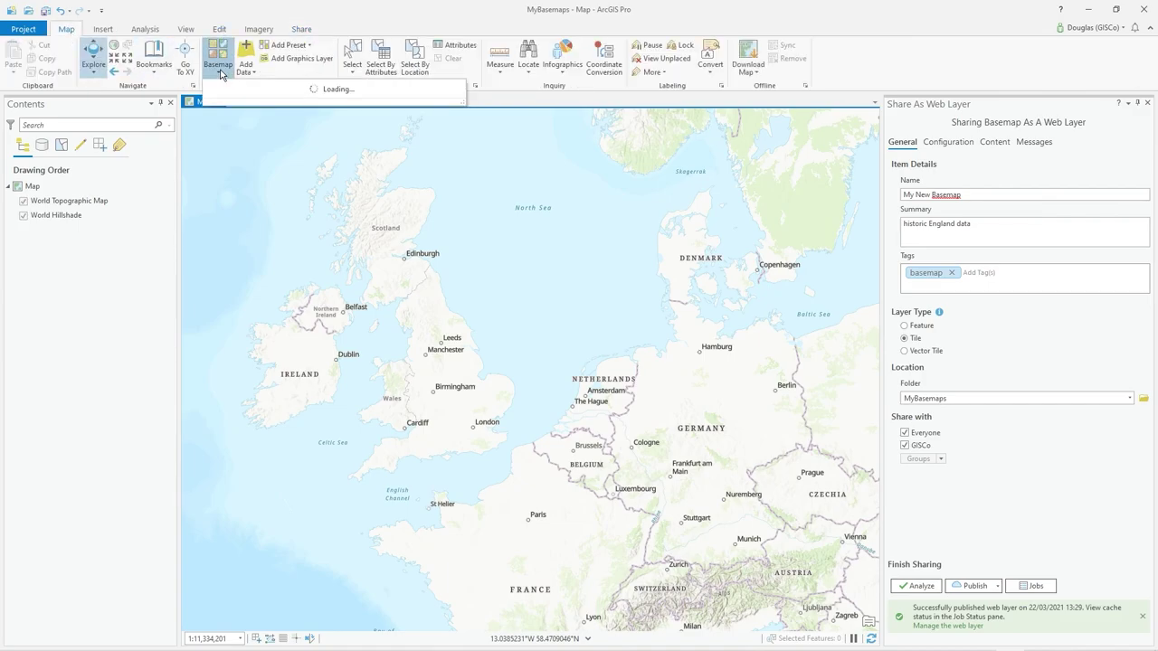
scroll(398, 357, down, 1)
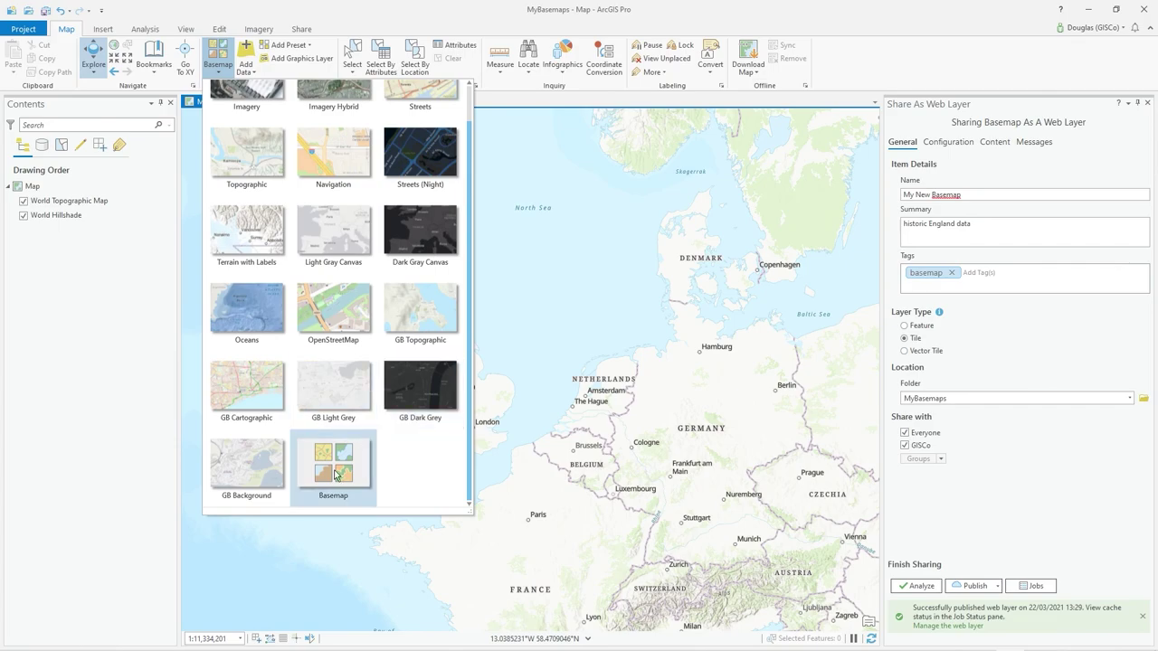
Step: Apply the custom Basemap to the Pro map and zoom in on England's battlefields and greenbelt outlines
click(333, 471)
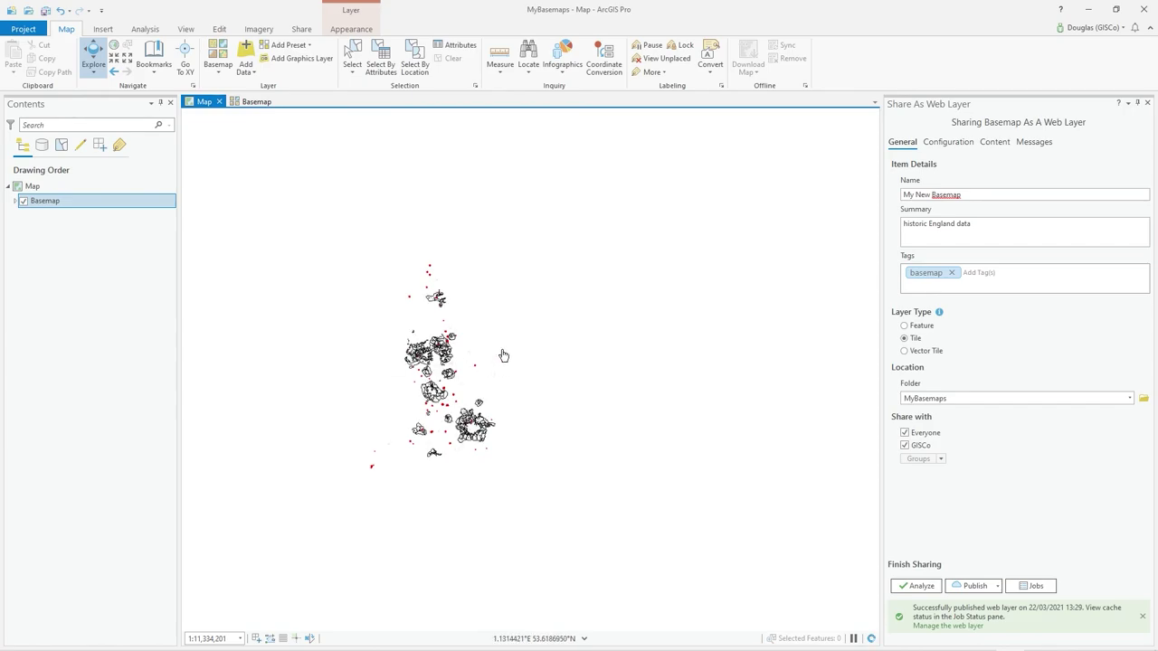
scroll(579, 362, up, 4)
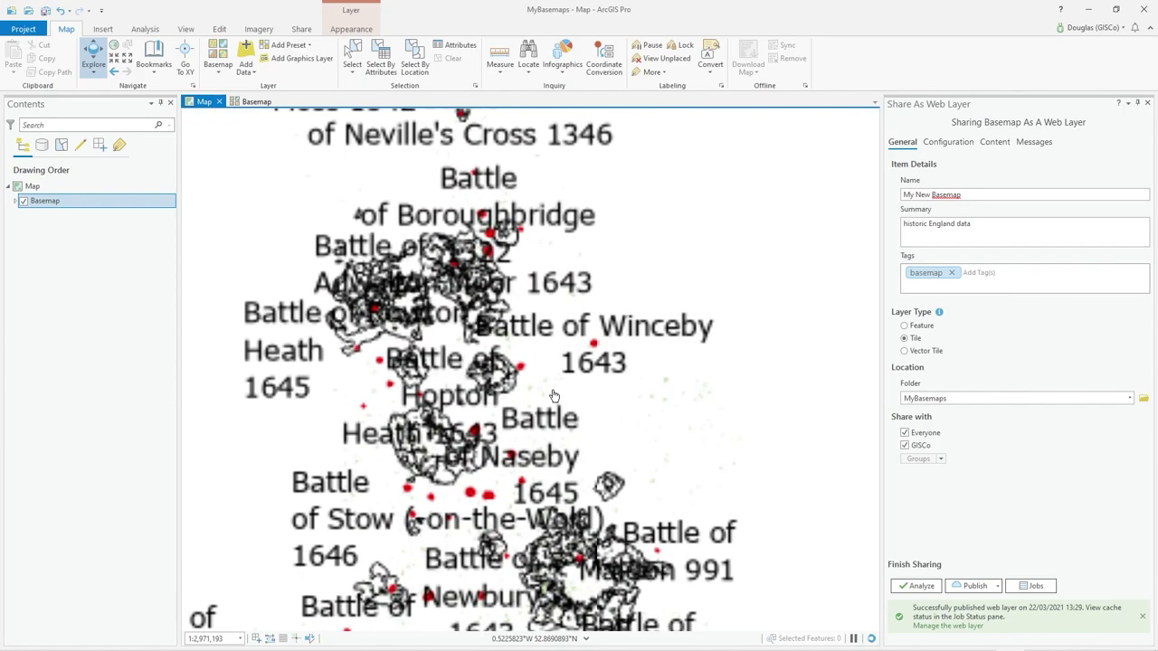
click(218, 56)
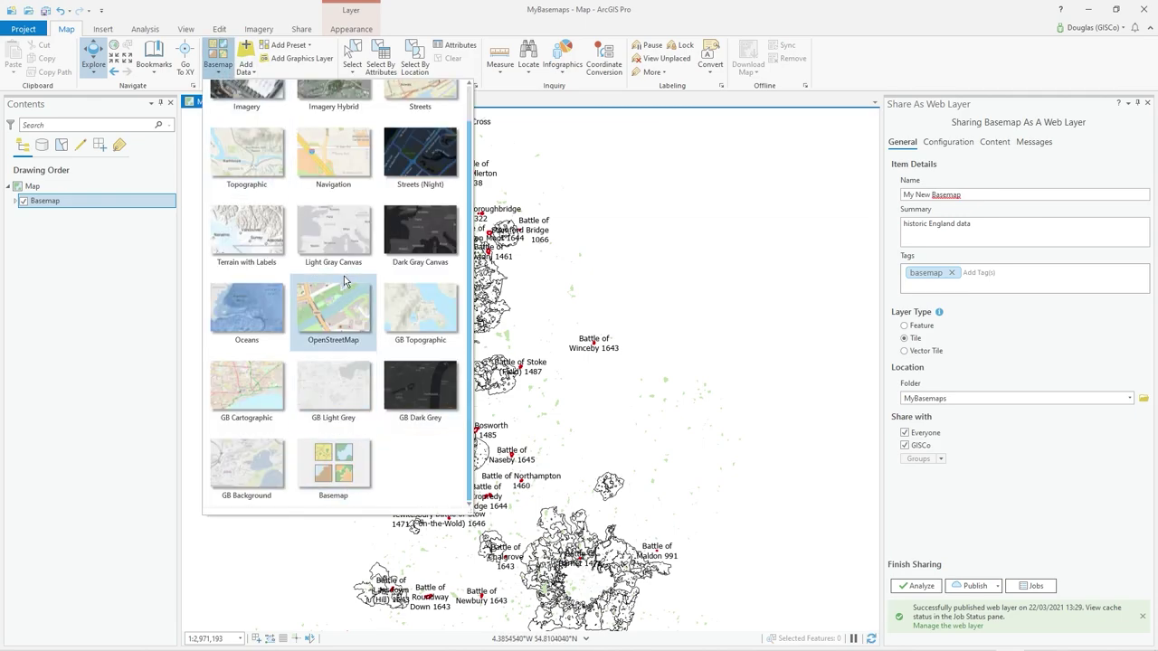